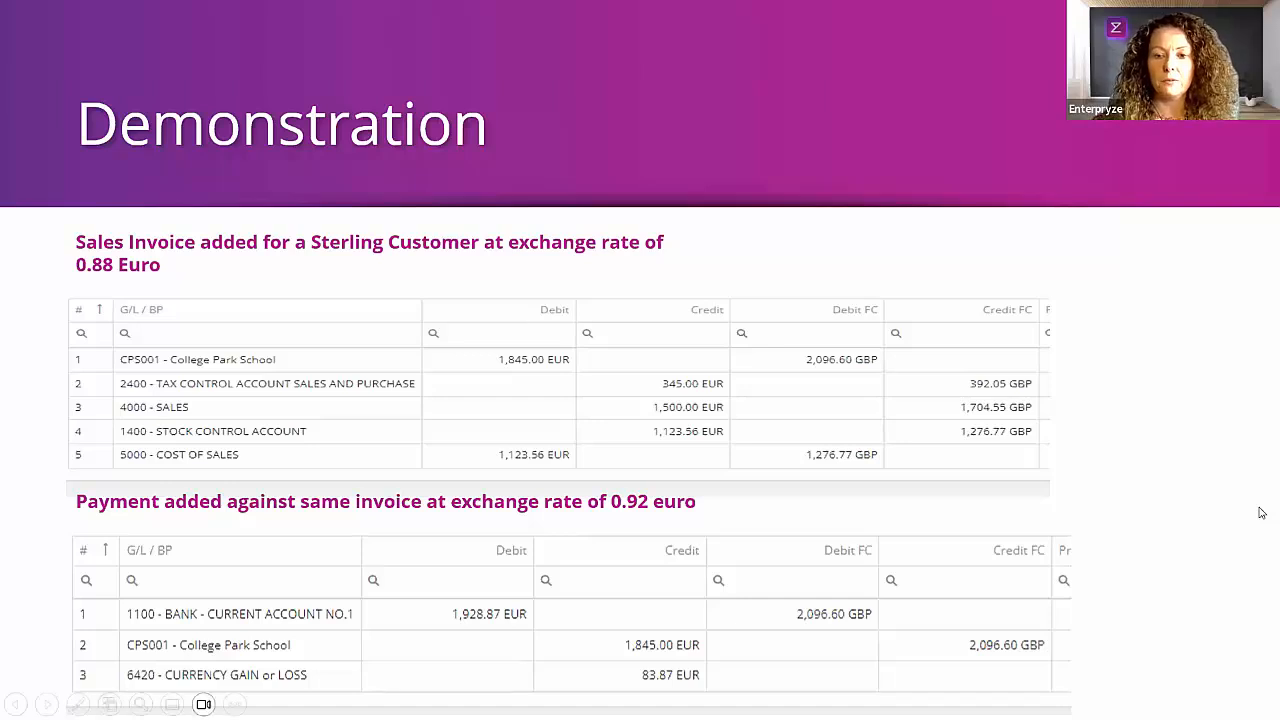
pyautogui.press('Right')
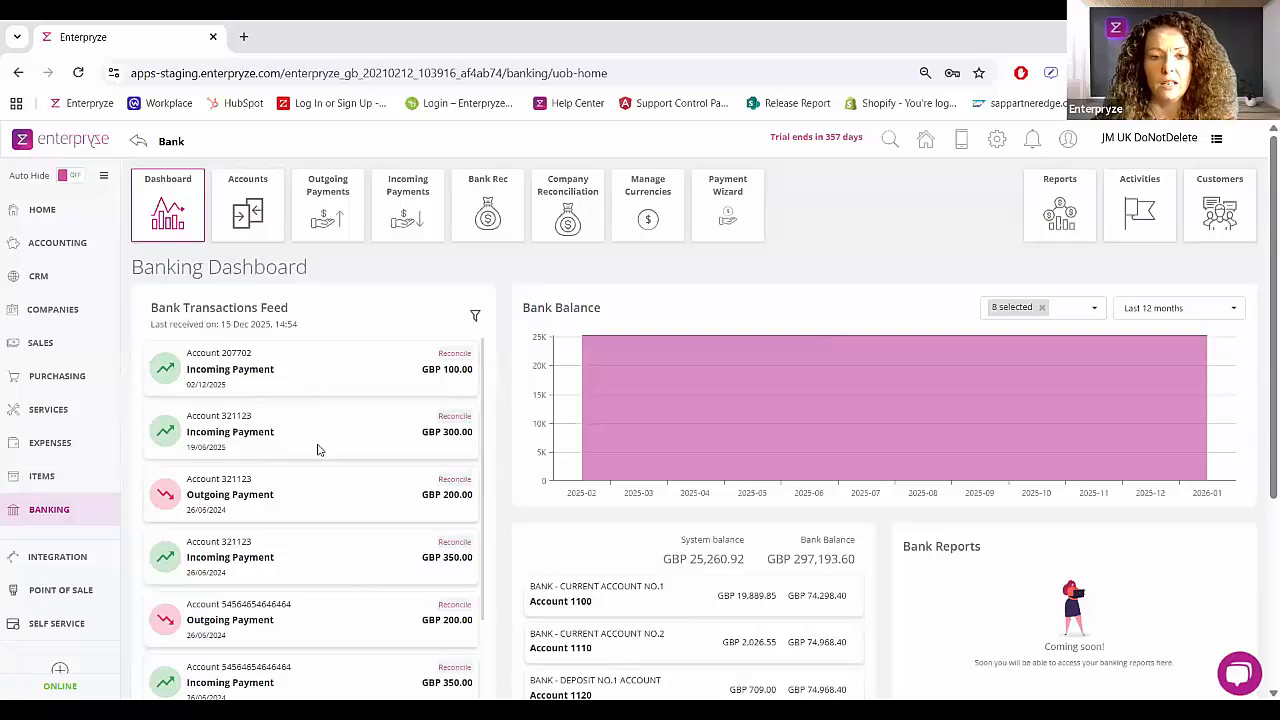
# - Look through the incoming, outgoing and pending payments in the Bank Transactions Feed on the banking dashboard
pyautogui.scroll(-5, 316, 450)
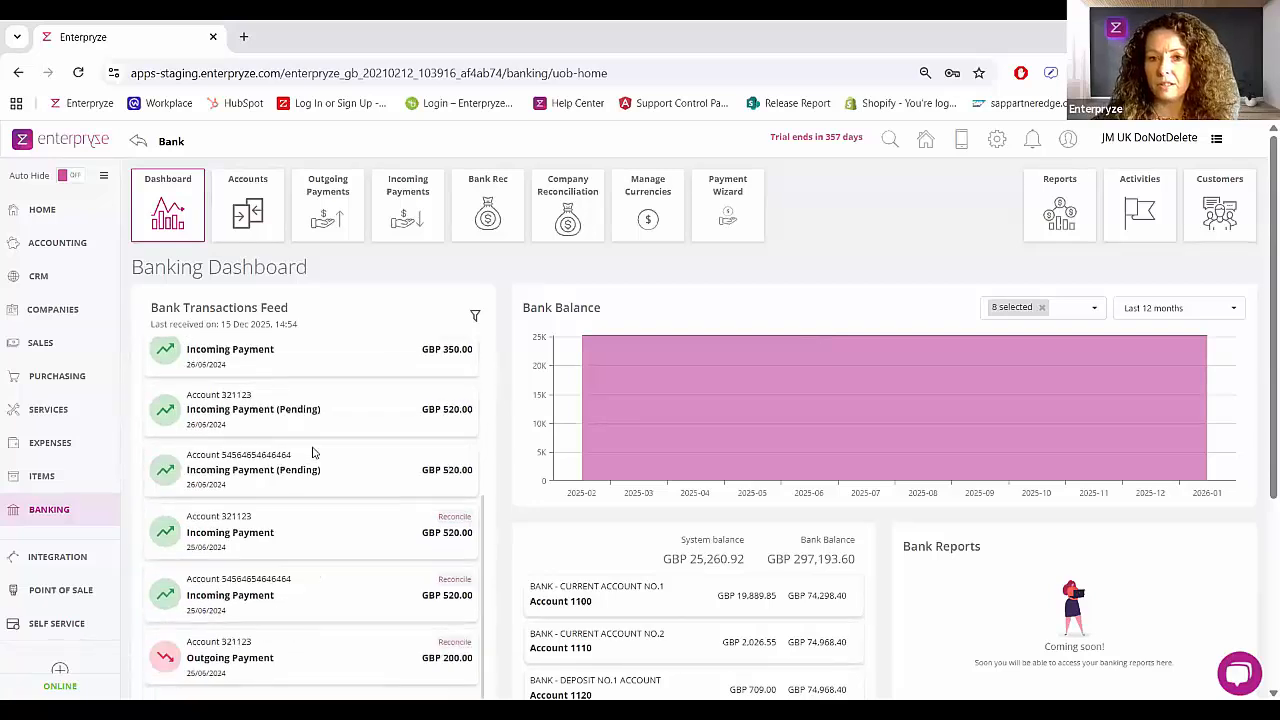
pyautogui.scroll(5, 310, 458)
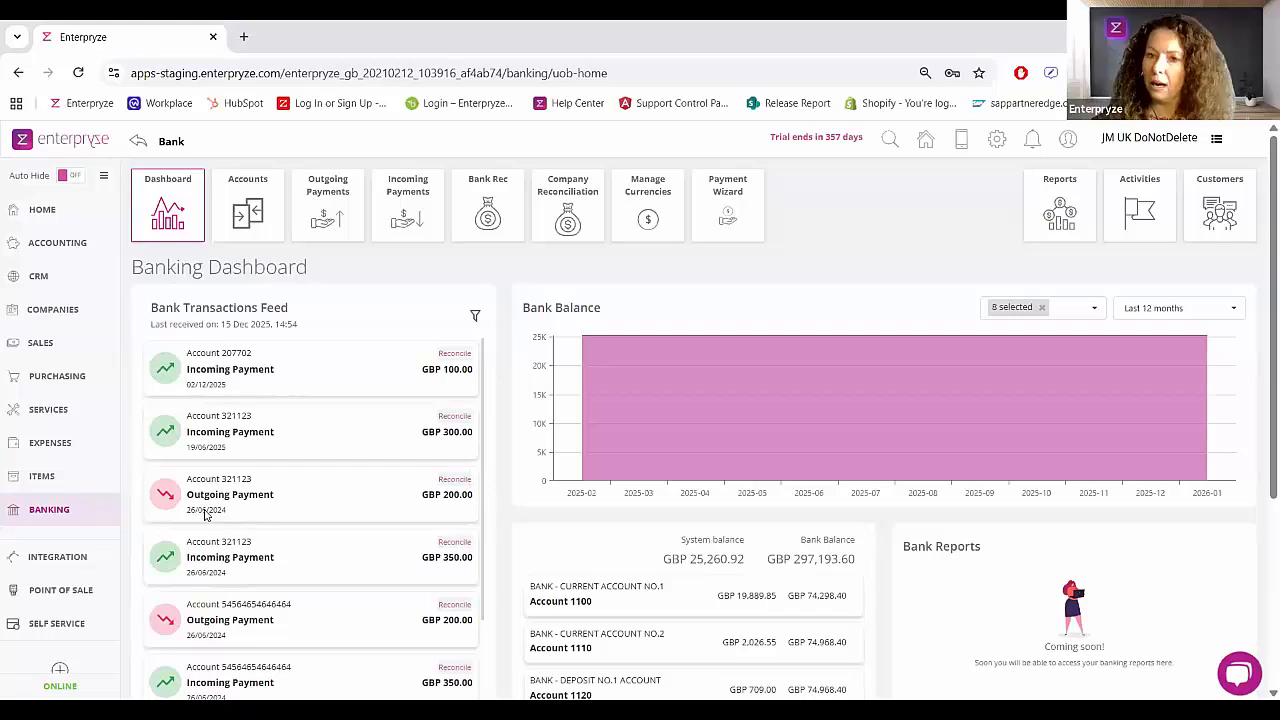
pyautogui.scroll(-3, 204, 514)
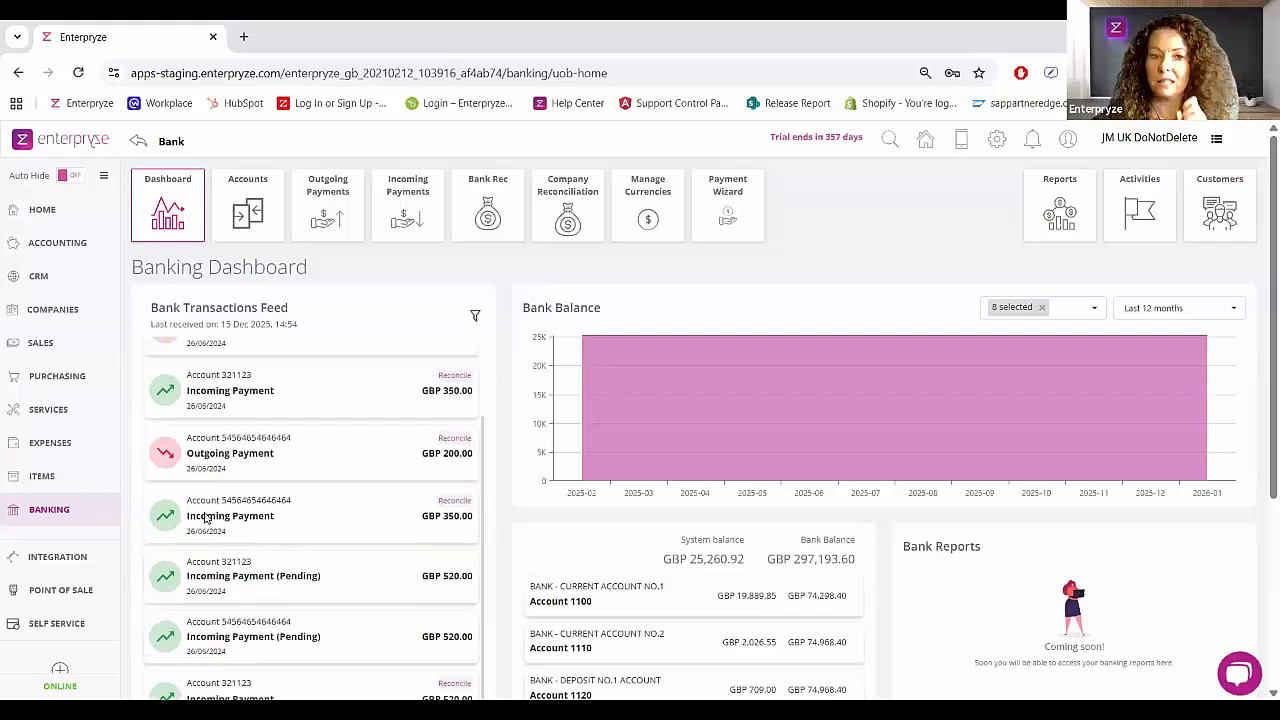
pyautogui.scroll(3, 204, 517)
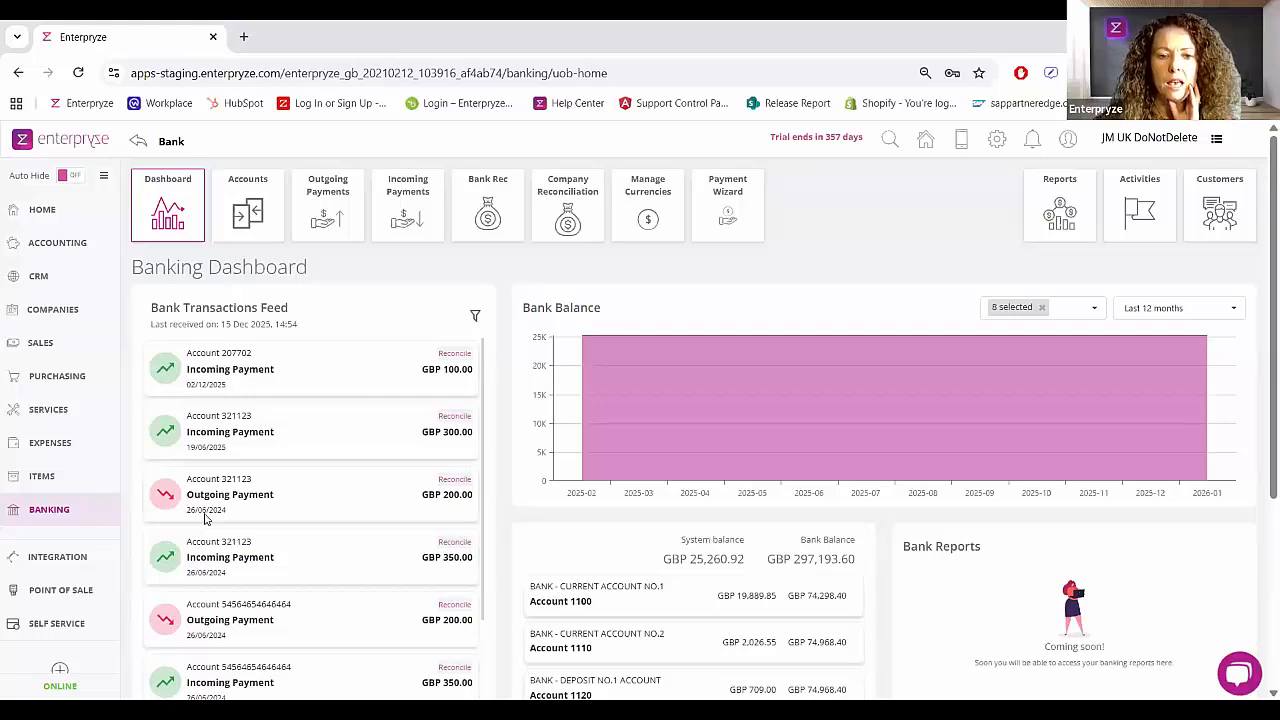
pyautogui.scroll(-2, 204, 517)
pyautogui.scroll(-1, 279, 599)
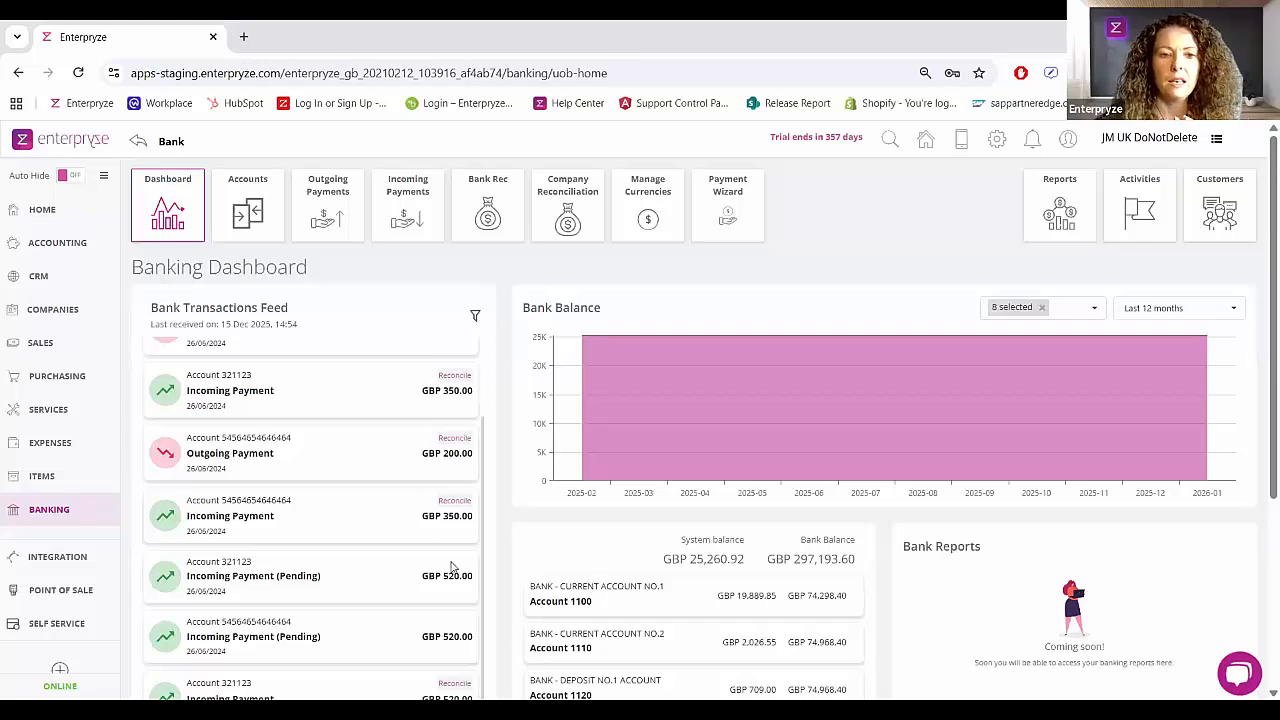
pyautogui.scroll(3, 455, 567)
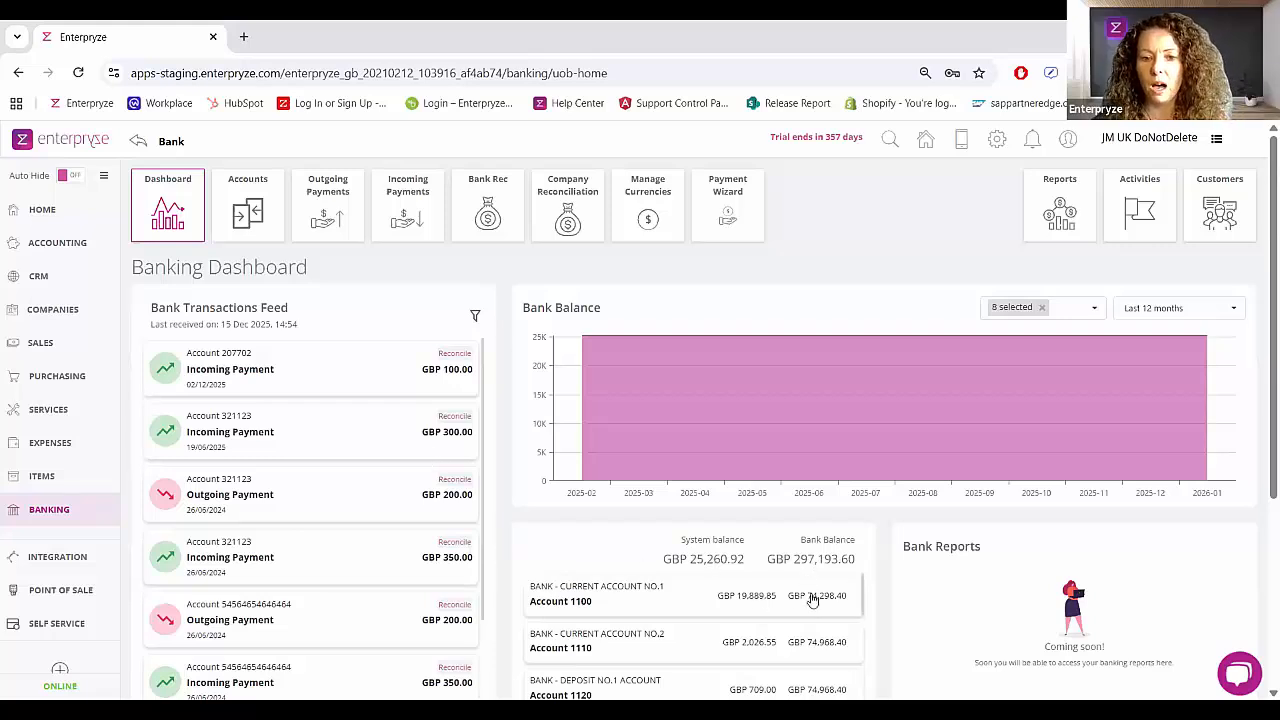
# - Examine the system and bank balances of each account and the foreign exchange rates on the banking dashboard
pyautogui.scroll(-6, 807, 603)
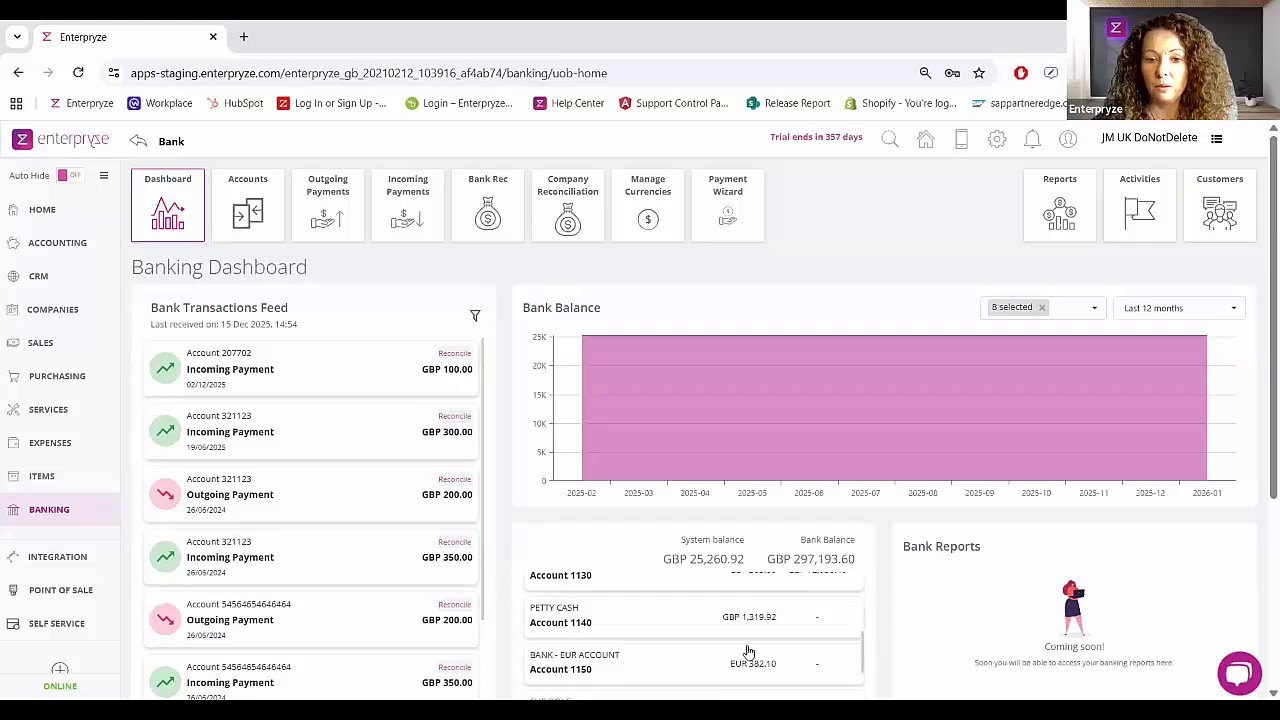
pyautogui.scroll(-2, 705, 594)
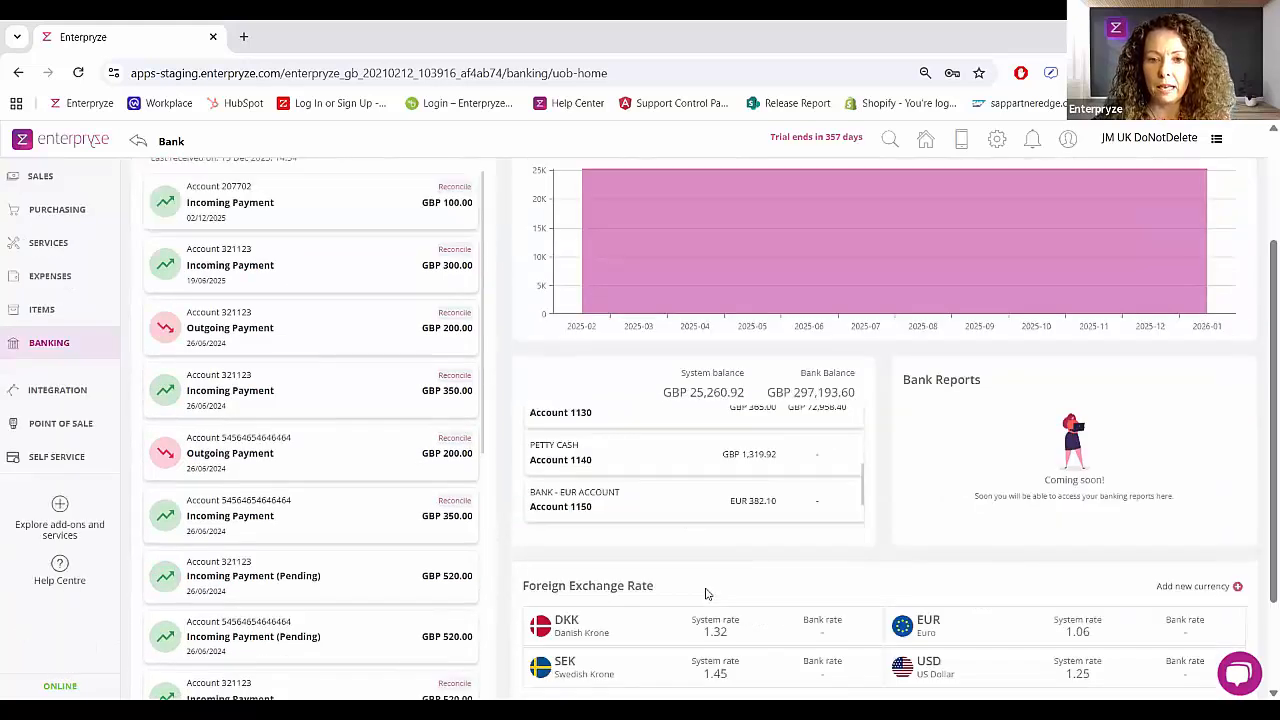
pyautogui.scroll(2, 705, 594)
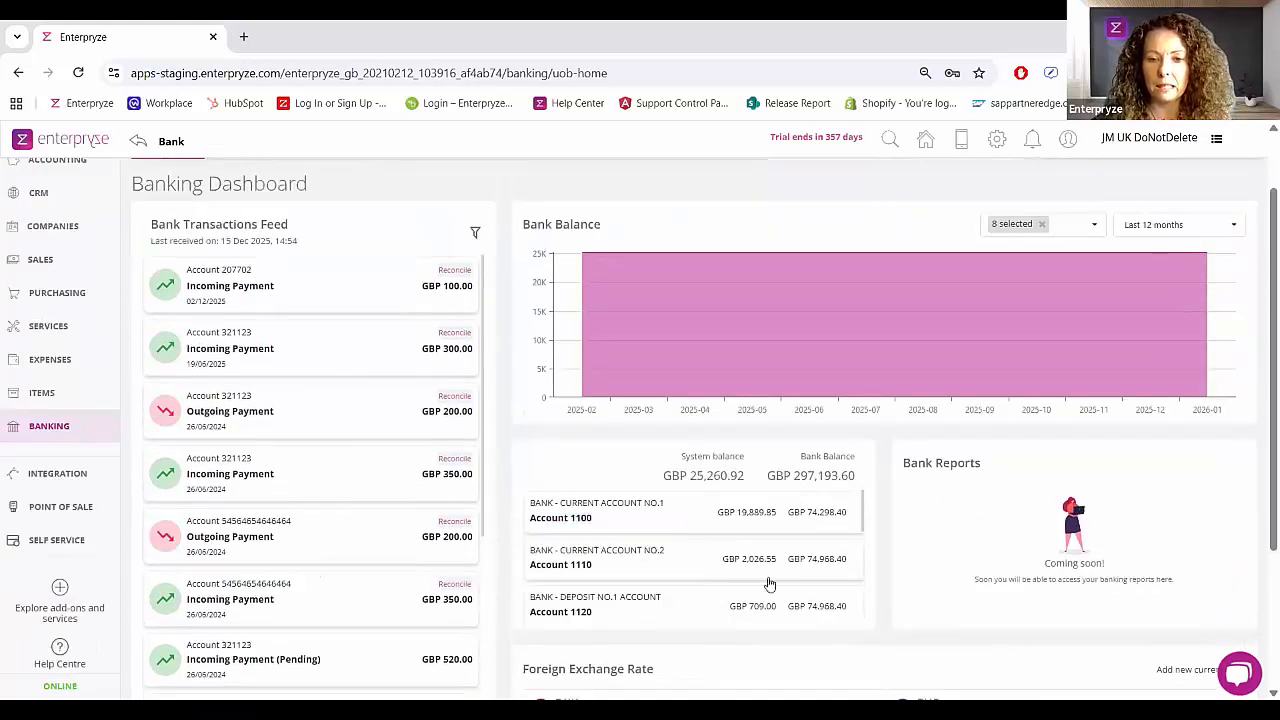
pyautogui.scroll(-1, 697, 593)
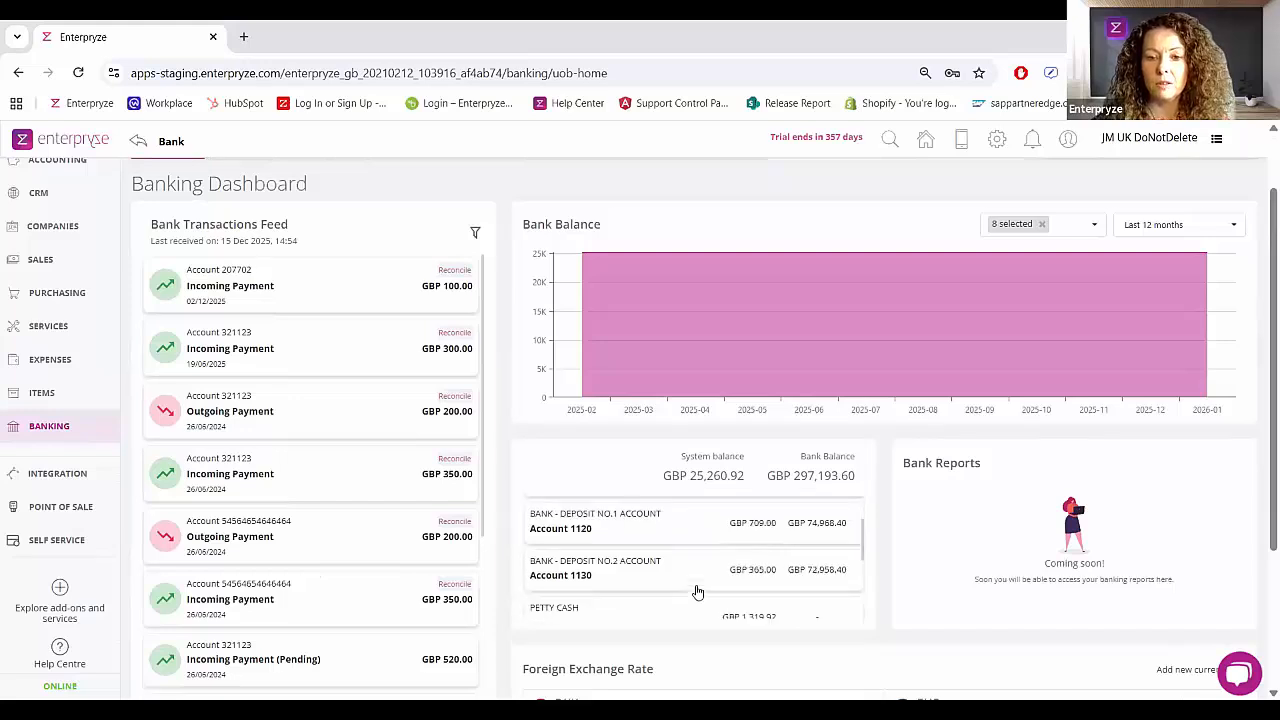
pyautogui.scroll(-1, 697, 593)
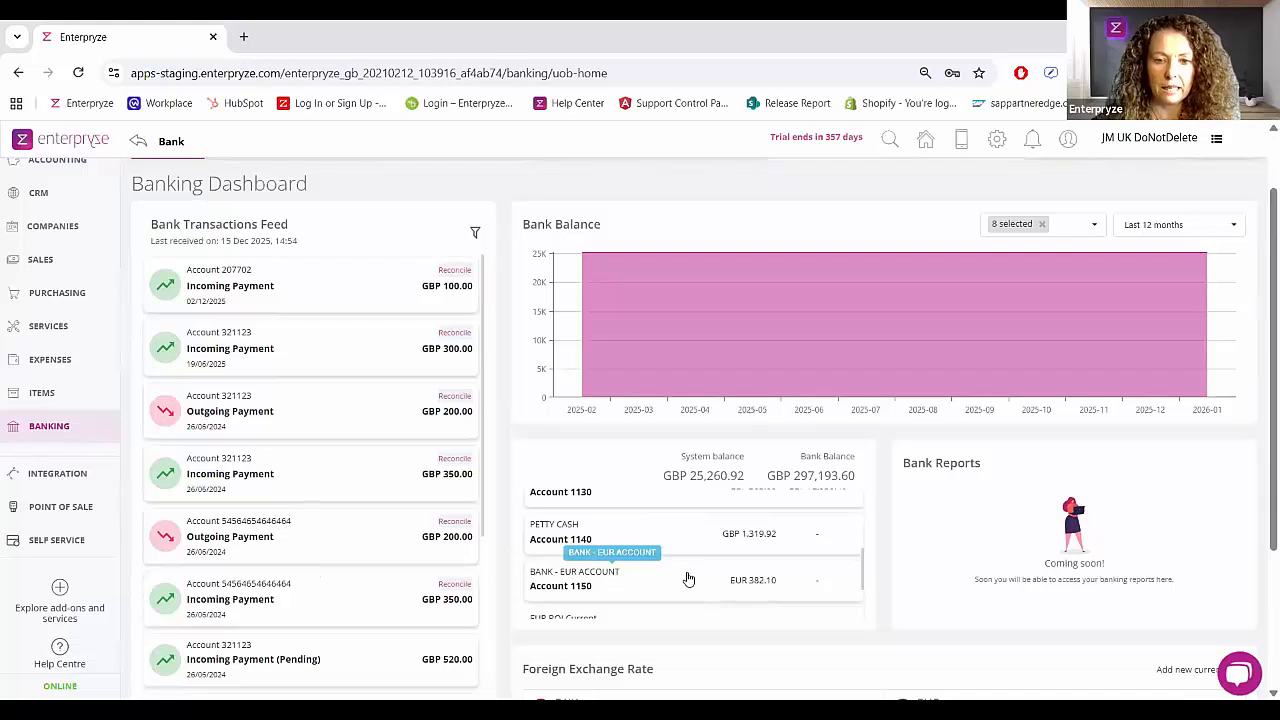
pyautogui.scroll(2, 688, 581)
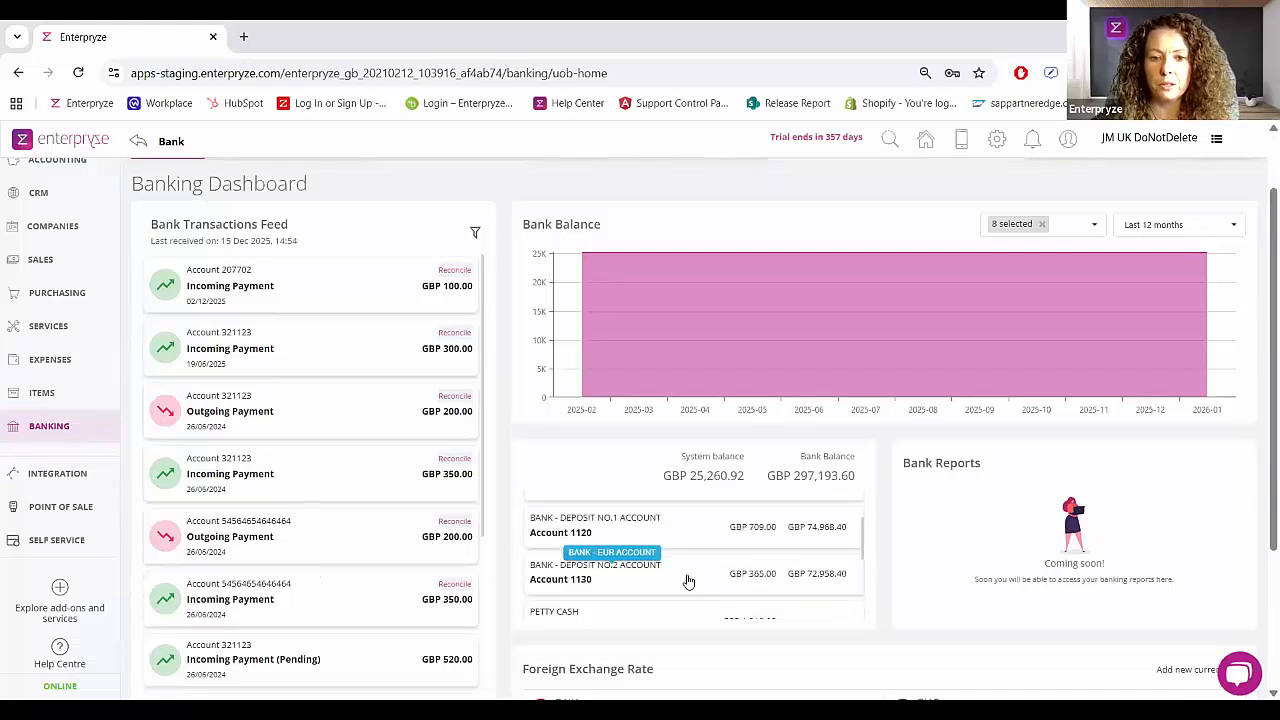
pyautogui.scroll(1, 694, 587)
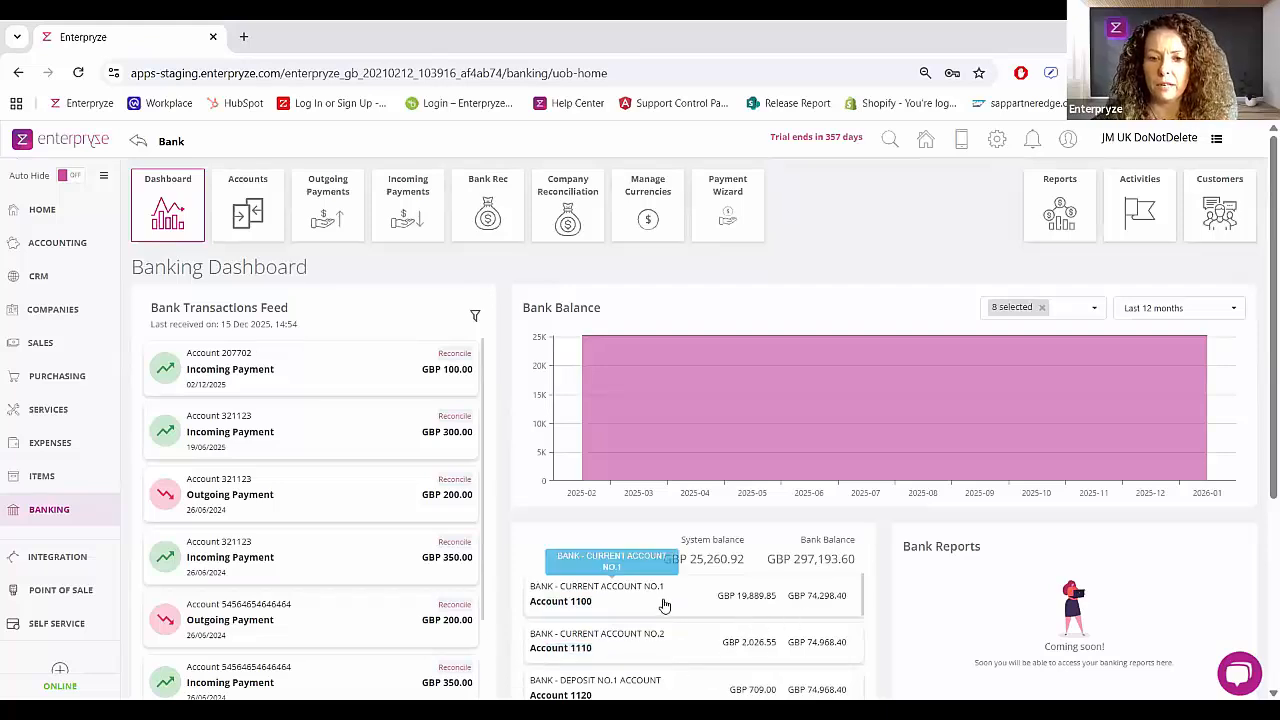
pyautogui.scroll(-1, 664, 606)
pyautogui.scroll(1, 664, 606)
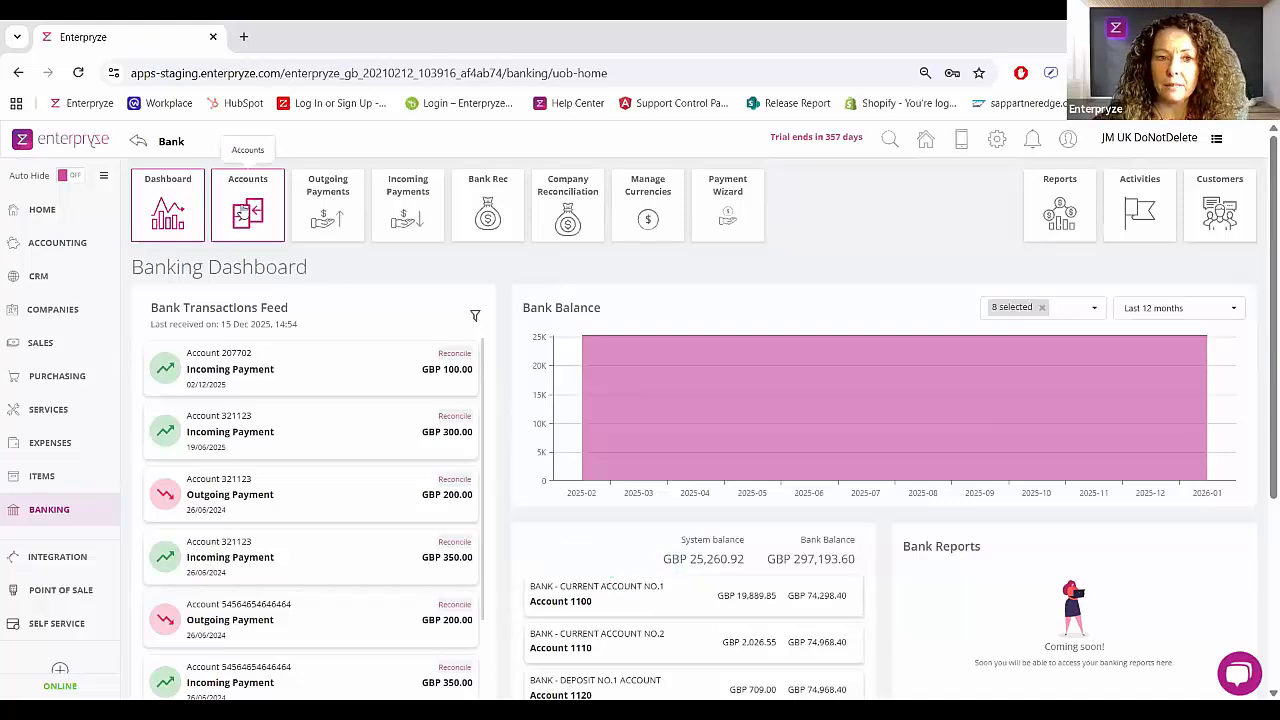
# - Open the bank accounts list and check the feed status of the first two GBP current accounts
pyautogui.click(241, 212)
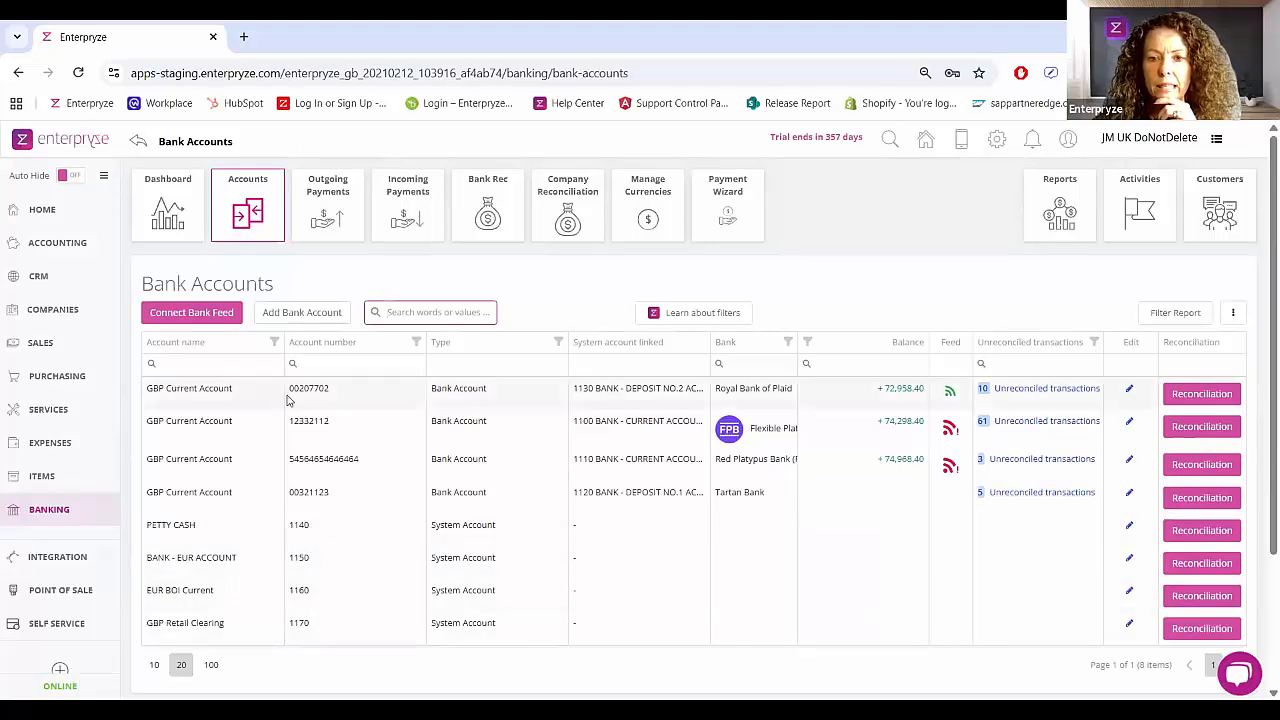
pyautogui.moveTo(956, 398)
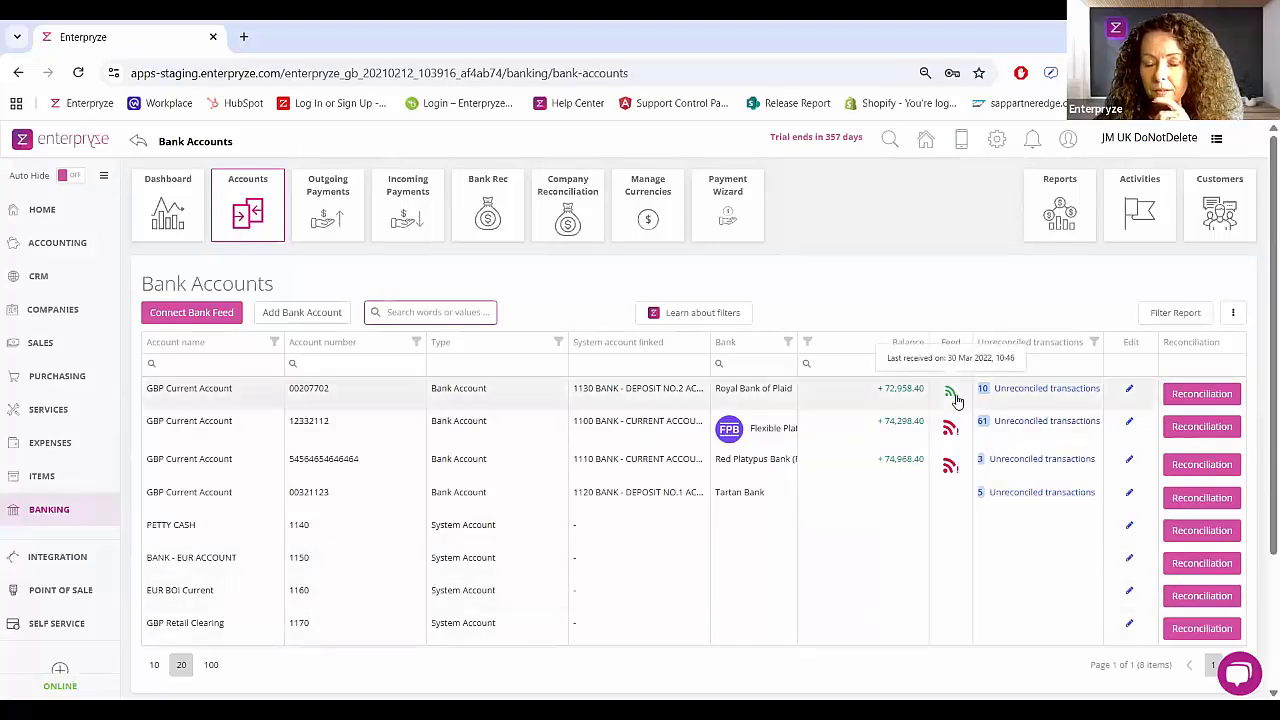
pyautogui.moveTo(952, 436)
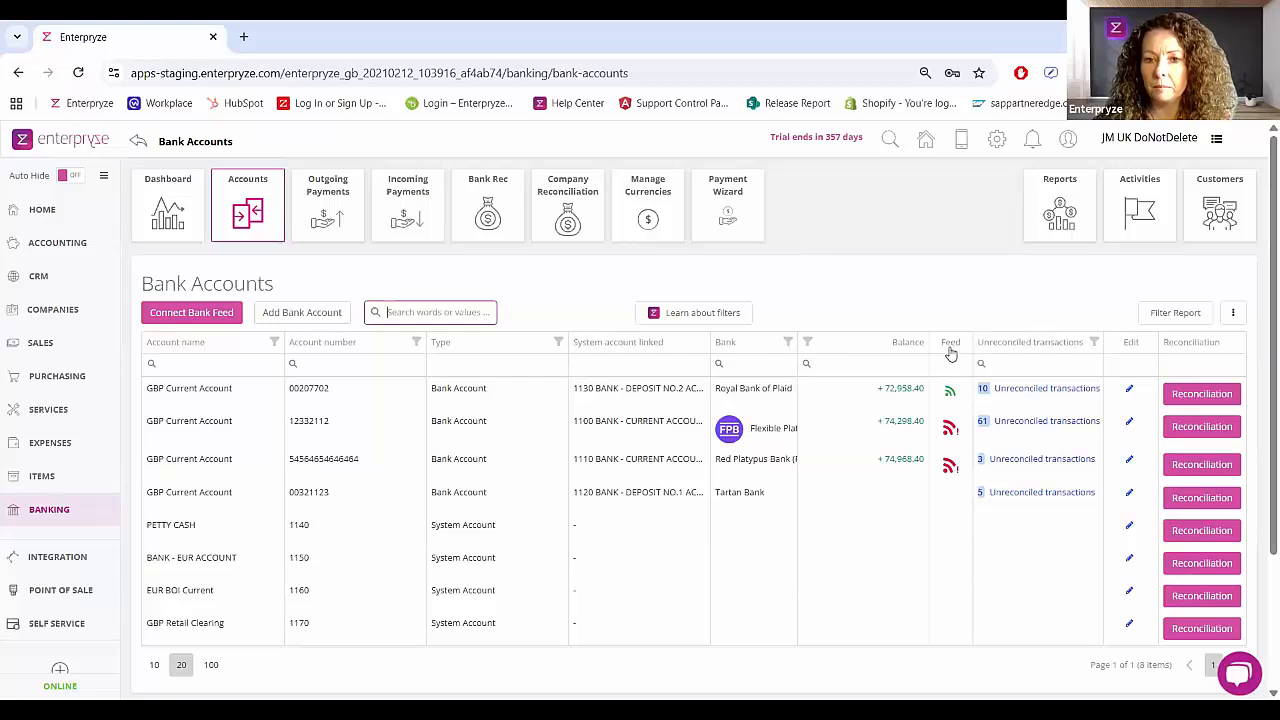
# - Open the Plaid feed reconnection for the GBP account linked to current account no. 1 and exit it
pyautogui.click(950, 430)
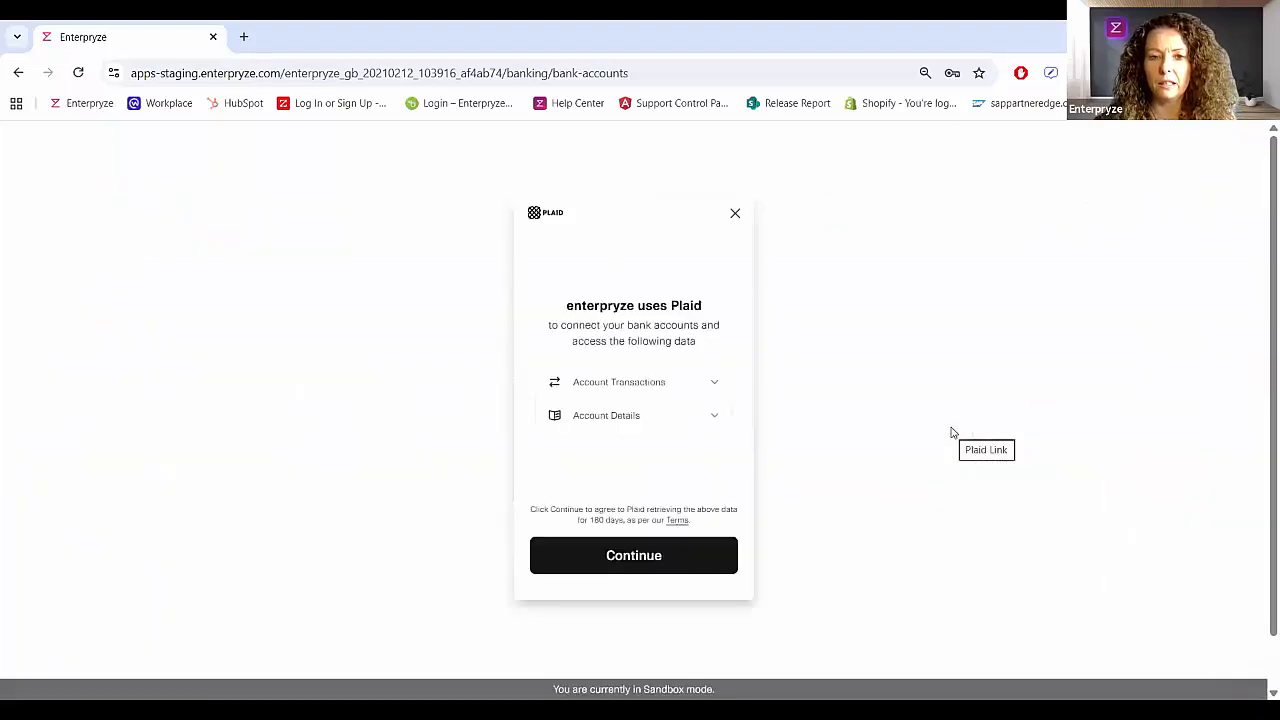
pyautogui.click(737, 218)
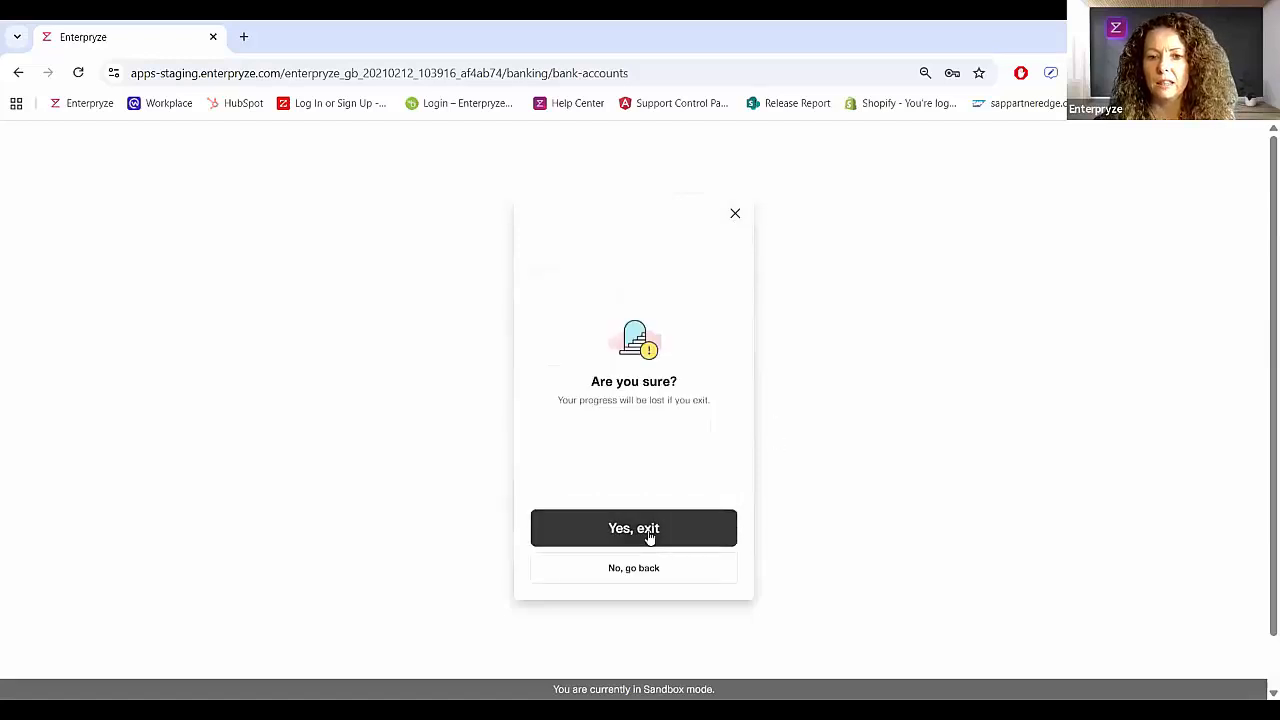
pyautogui.click(648, 537)
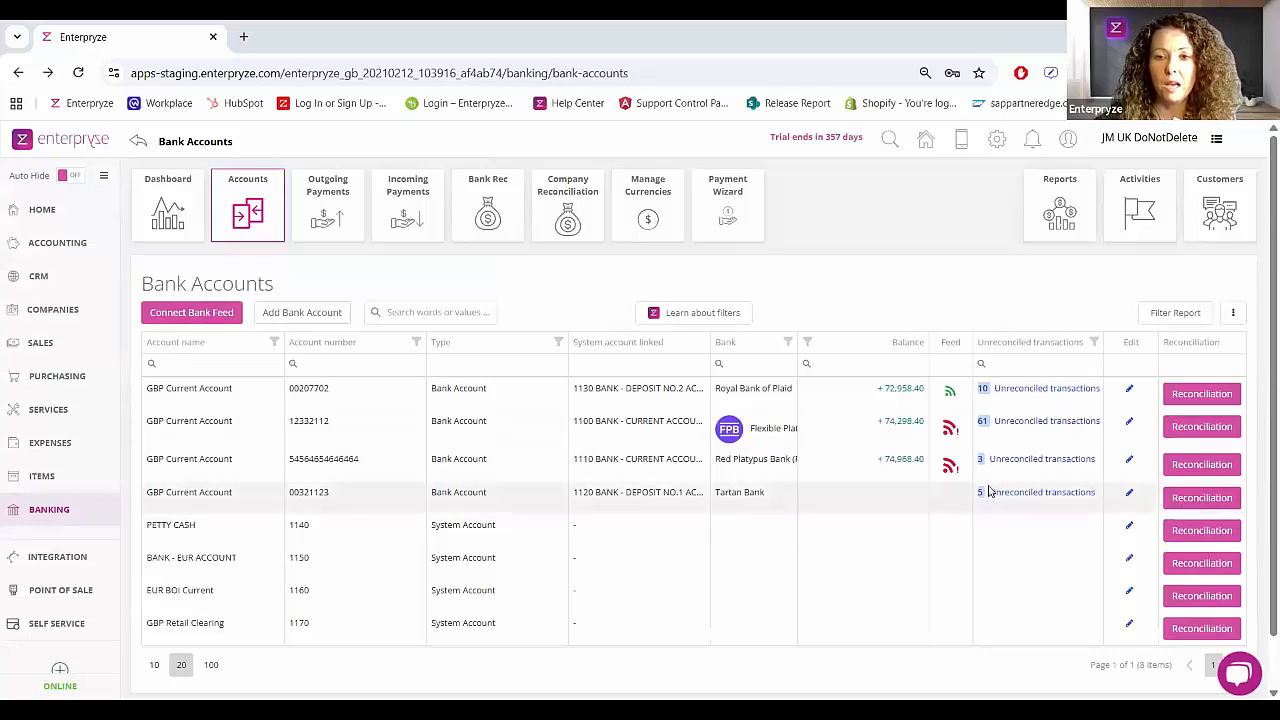
# - Start connecting a new bank feed and agree to proceed to Plaid
pyautogui.click(186, 313)
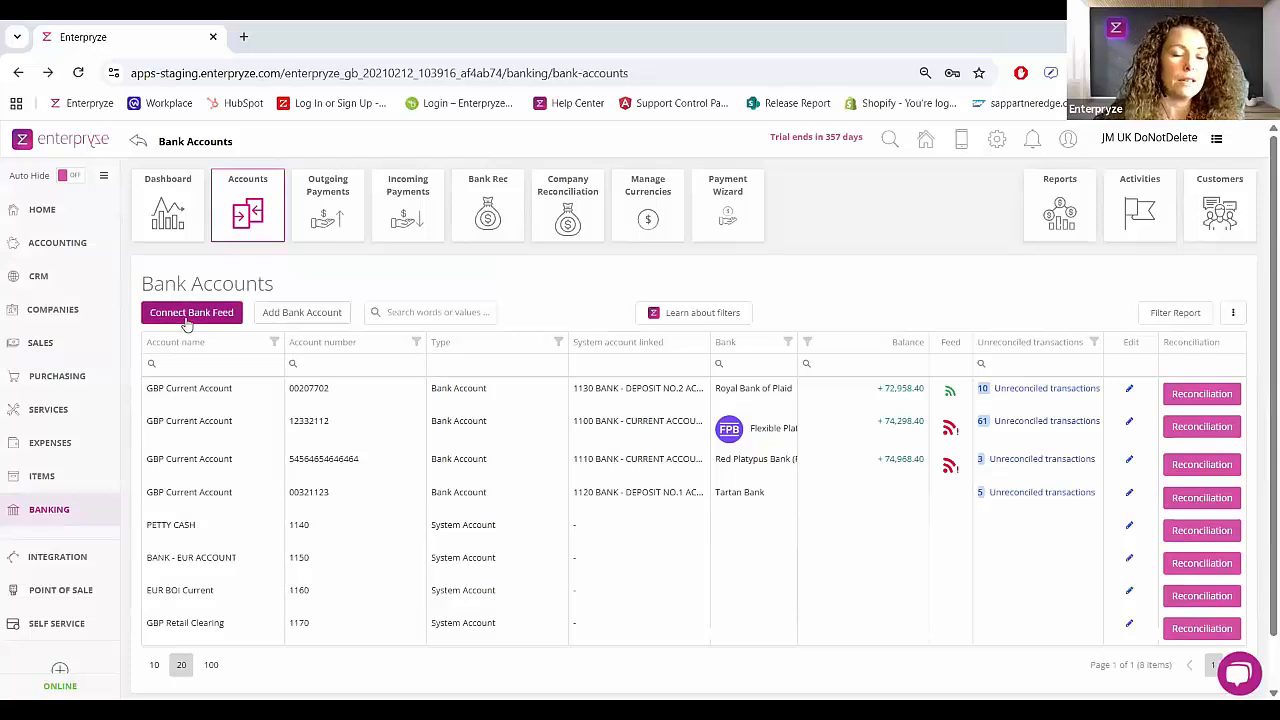
pyautogui.click(184, 313)
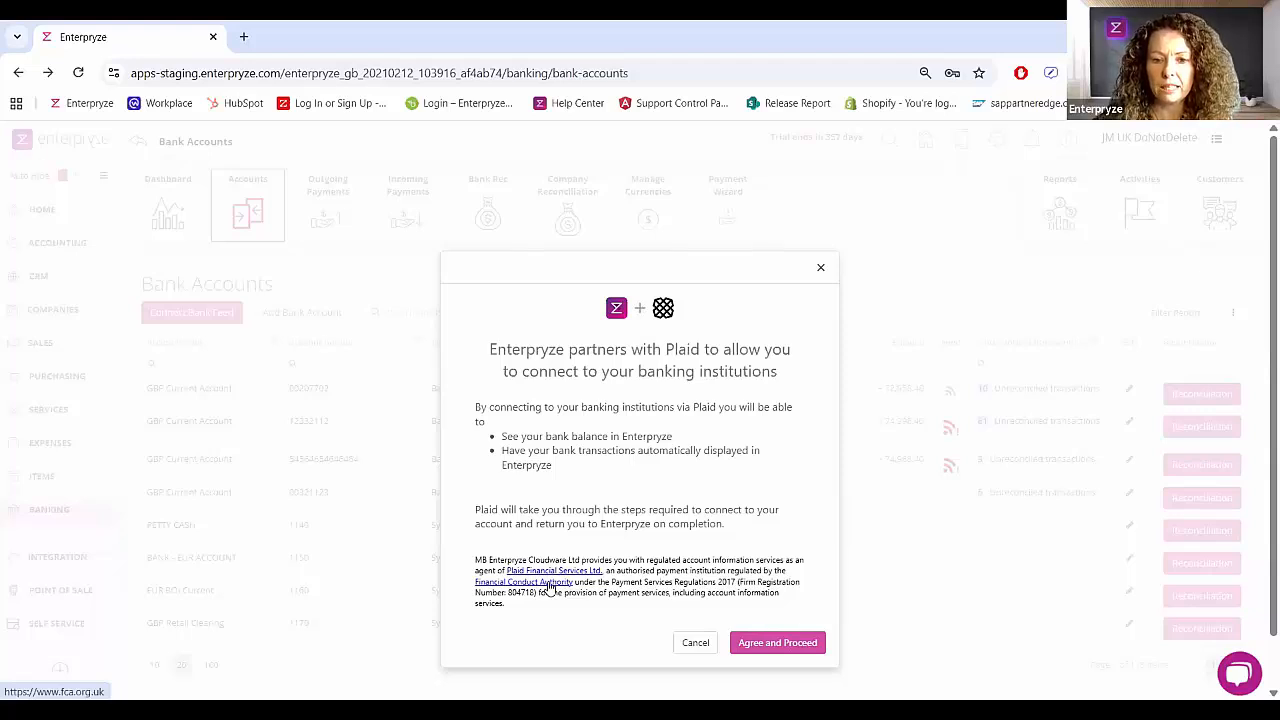
pyautogui.click(786, 648)
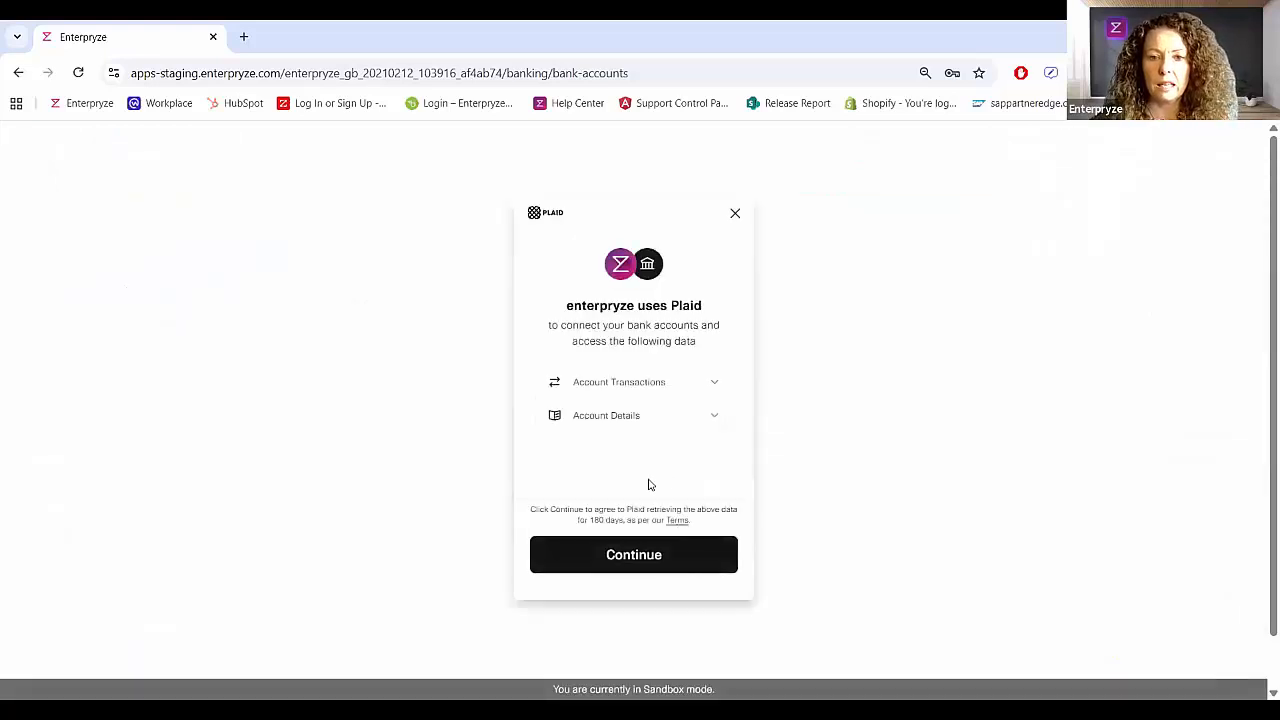
# - Review the descriptions of the account transactions and account details data that Plaid accesses
pyautogui.click(717, 387)
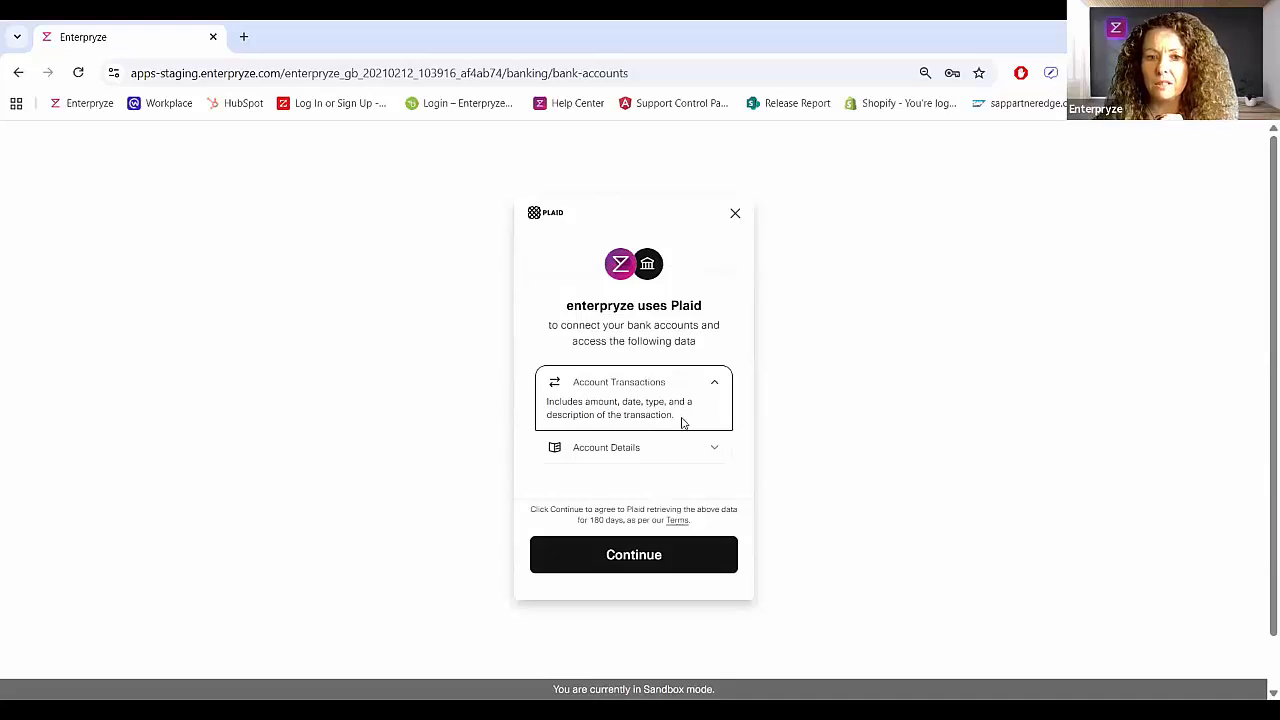
pyautogui.click(714, 386)
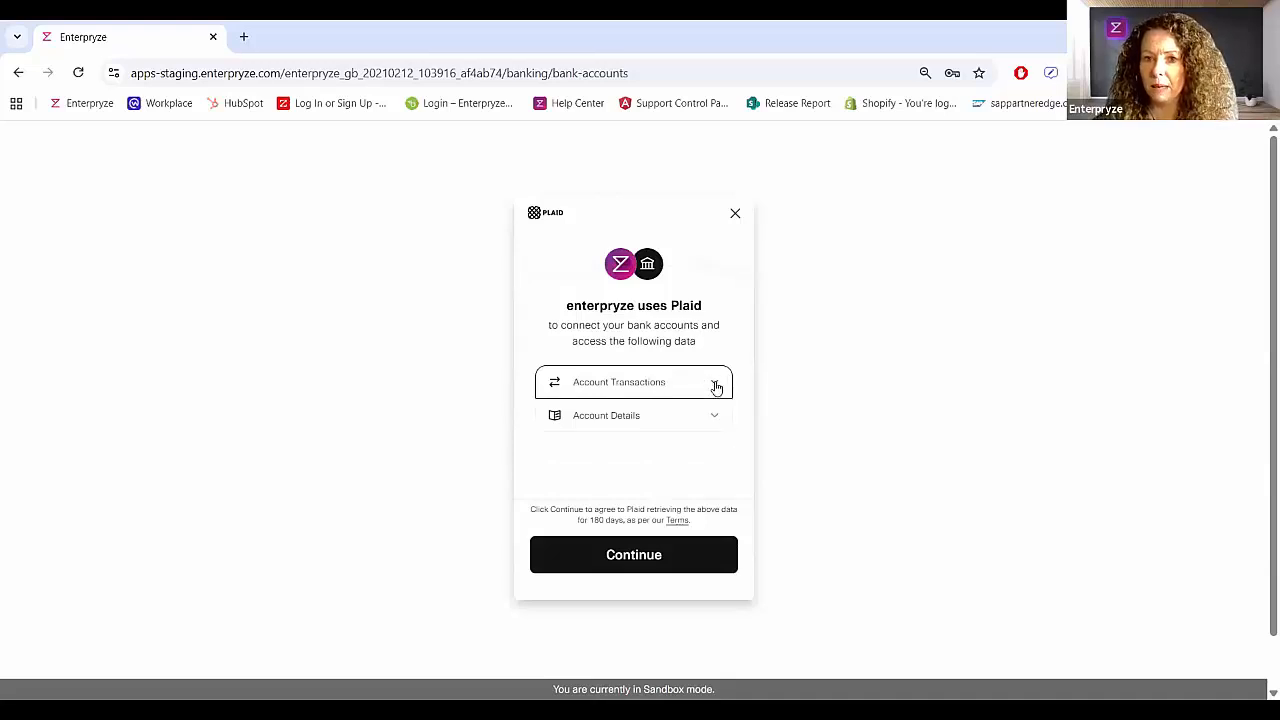
pyautogui.click(716, 421)
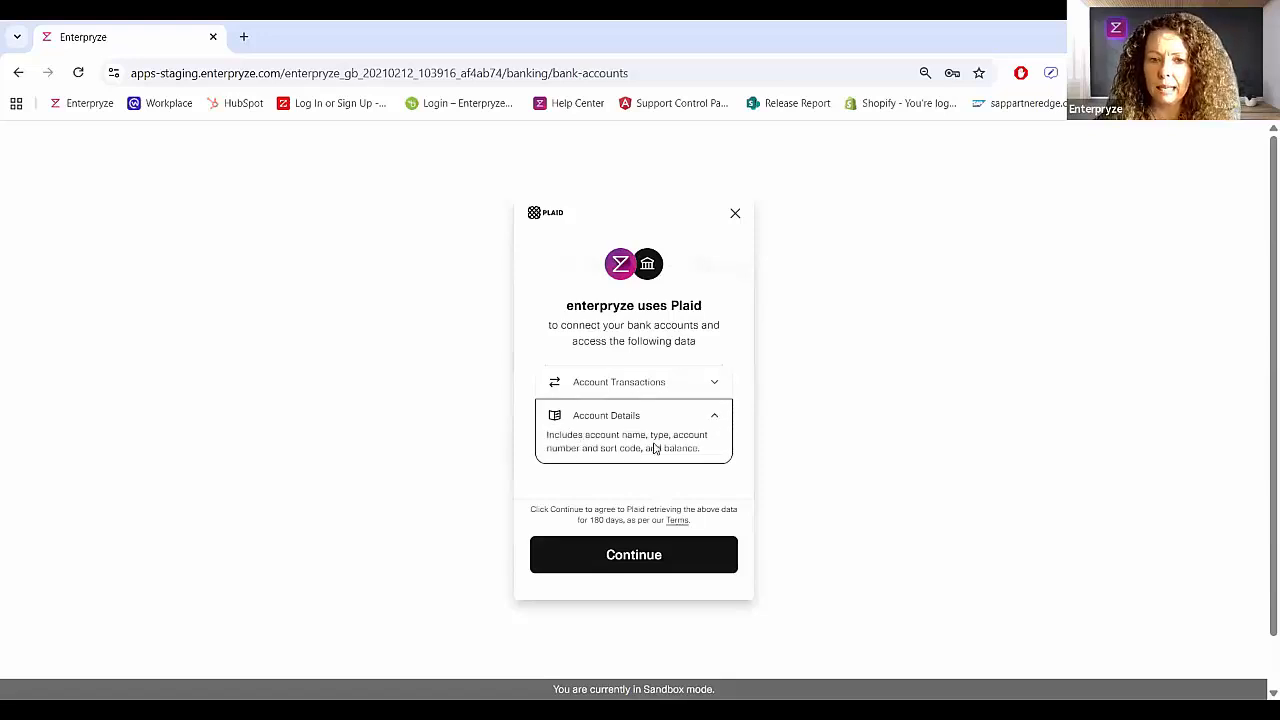
pyautogui.click(715, 418)
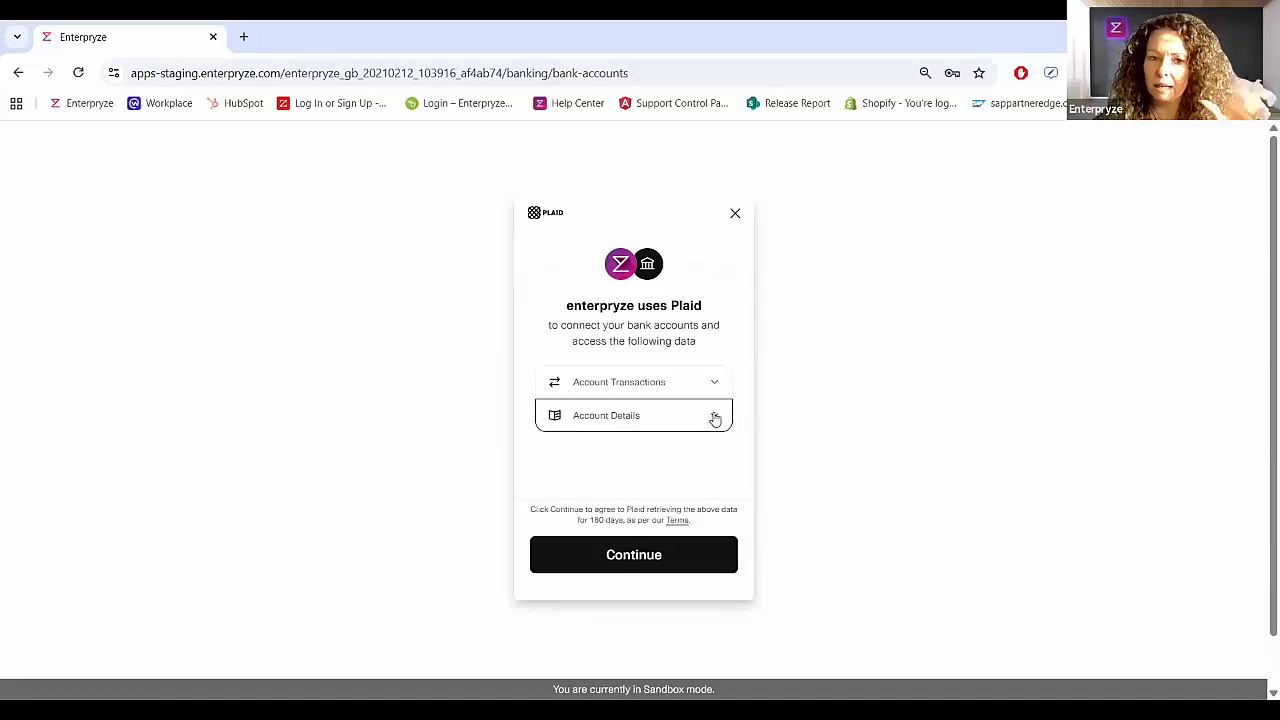
# - Search the Plaid institutions for "bank of irel", view the Bank of Ireland (IE) options, and exit the connection
pyautogui.click(641, 560)
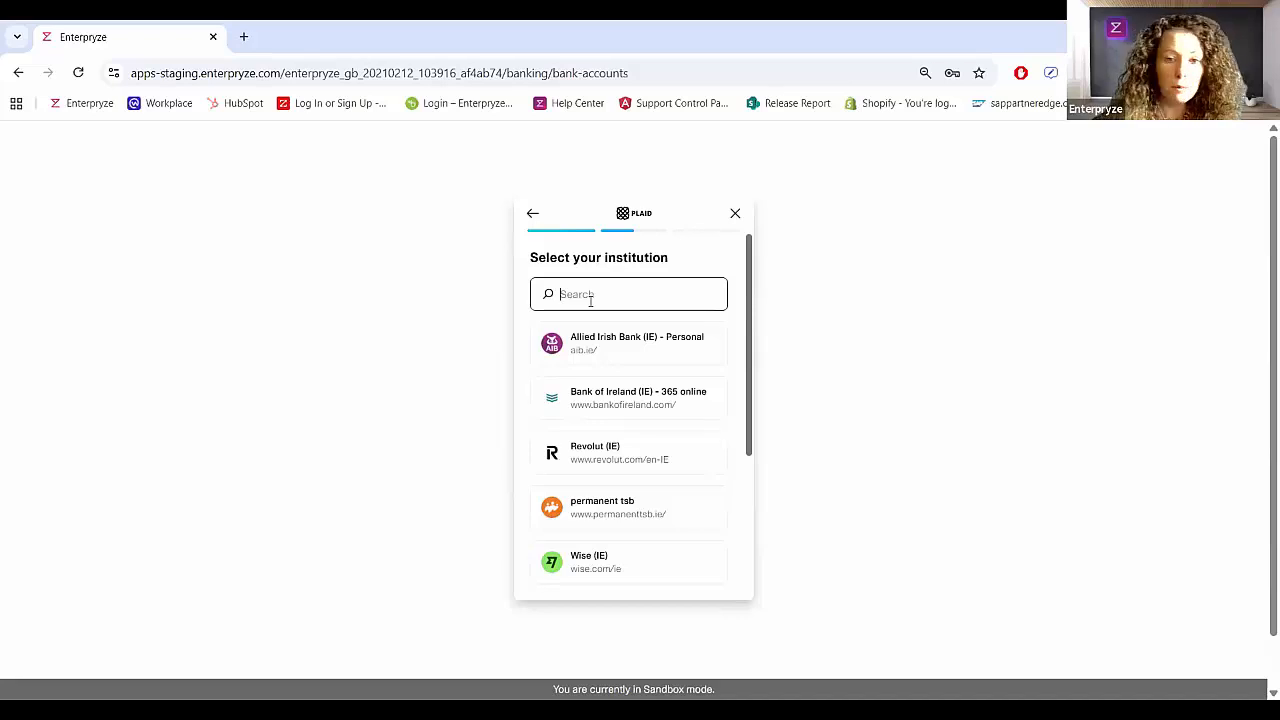
pyautogui.scroll(-3, 636, 400)
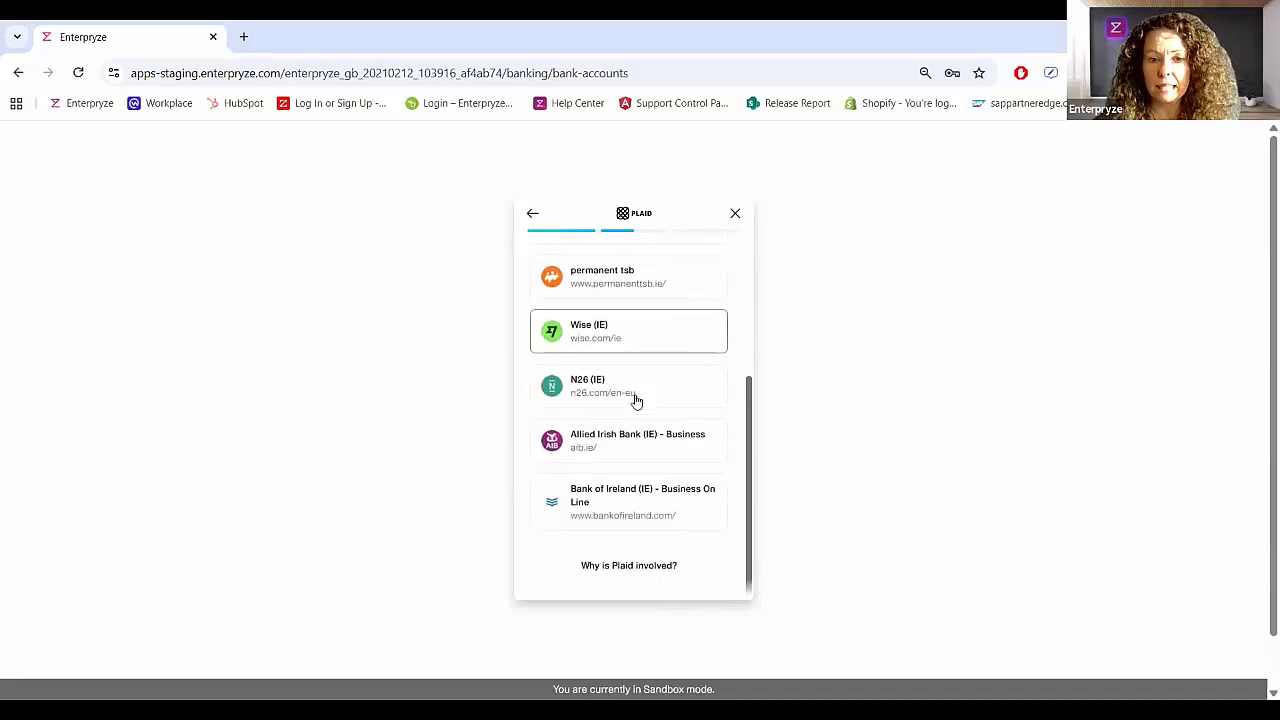
pyautogui.scroll(3, 636, 400)
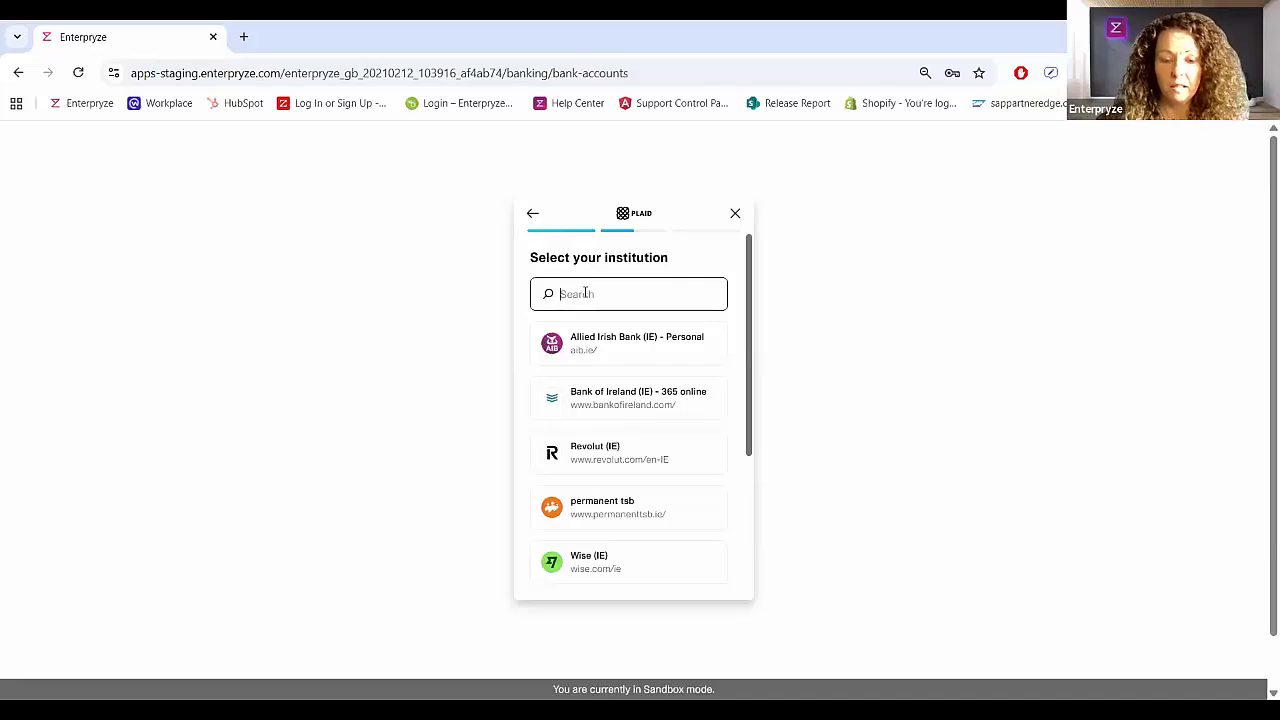
pyautogui.write('bank of')
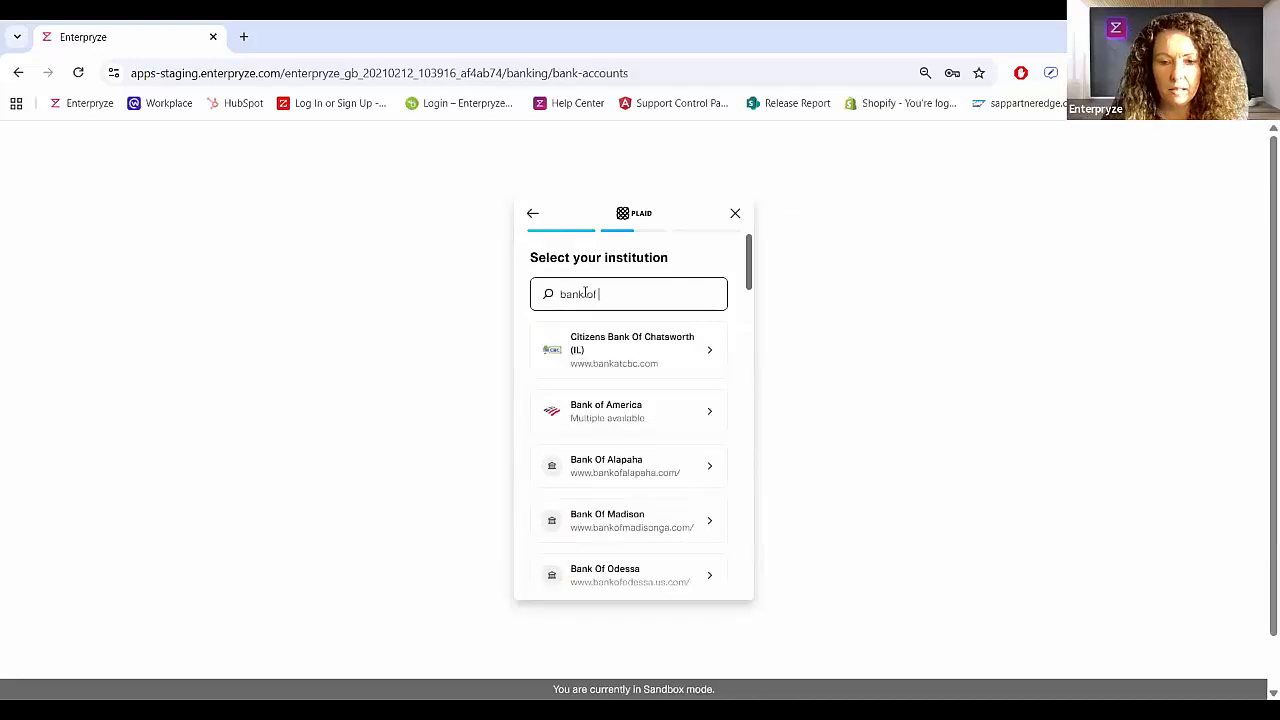
pyautogui.write('irel')
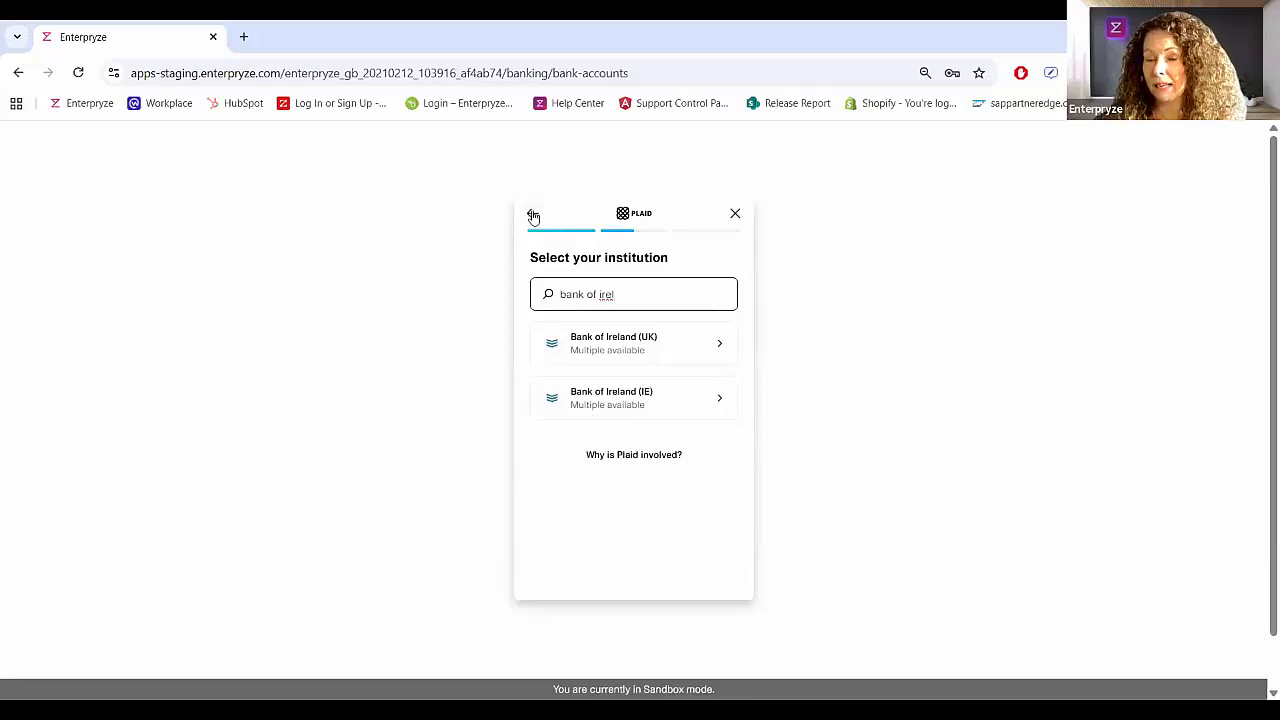
pyautogui.click(596, 396)
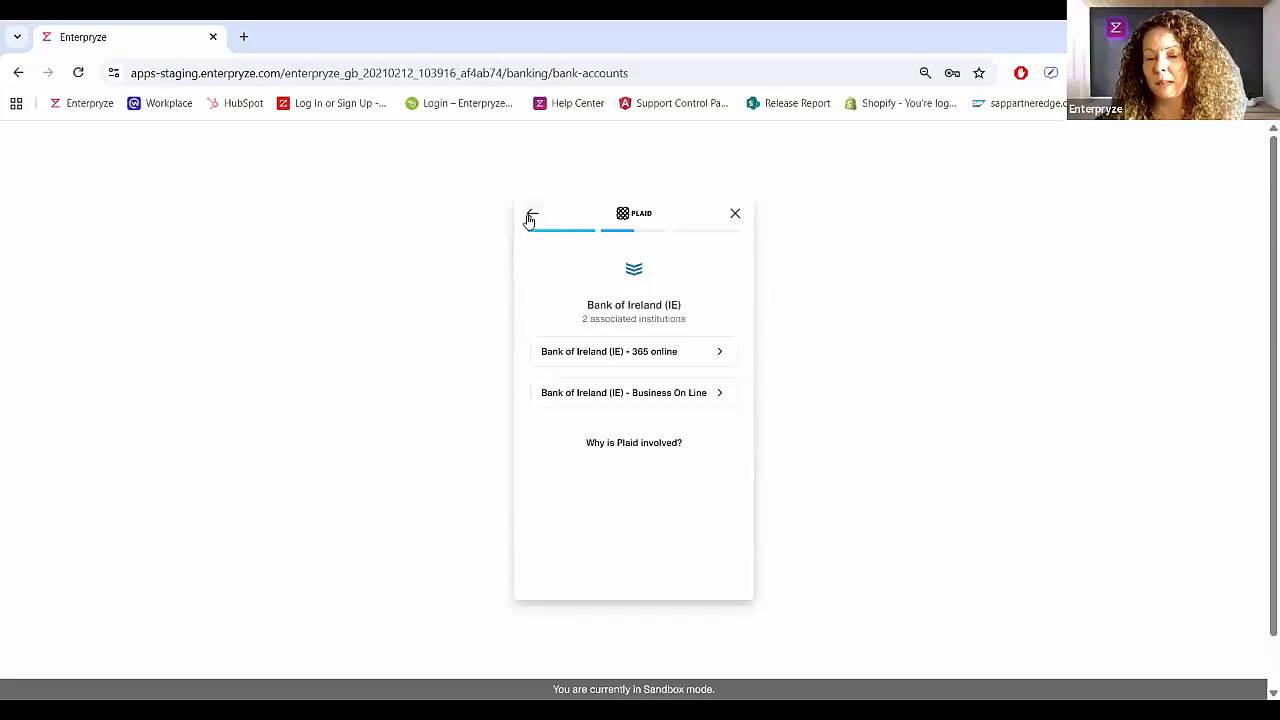
pyautogui.click(735, 214)
pyautogui.click(625, 536)
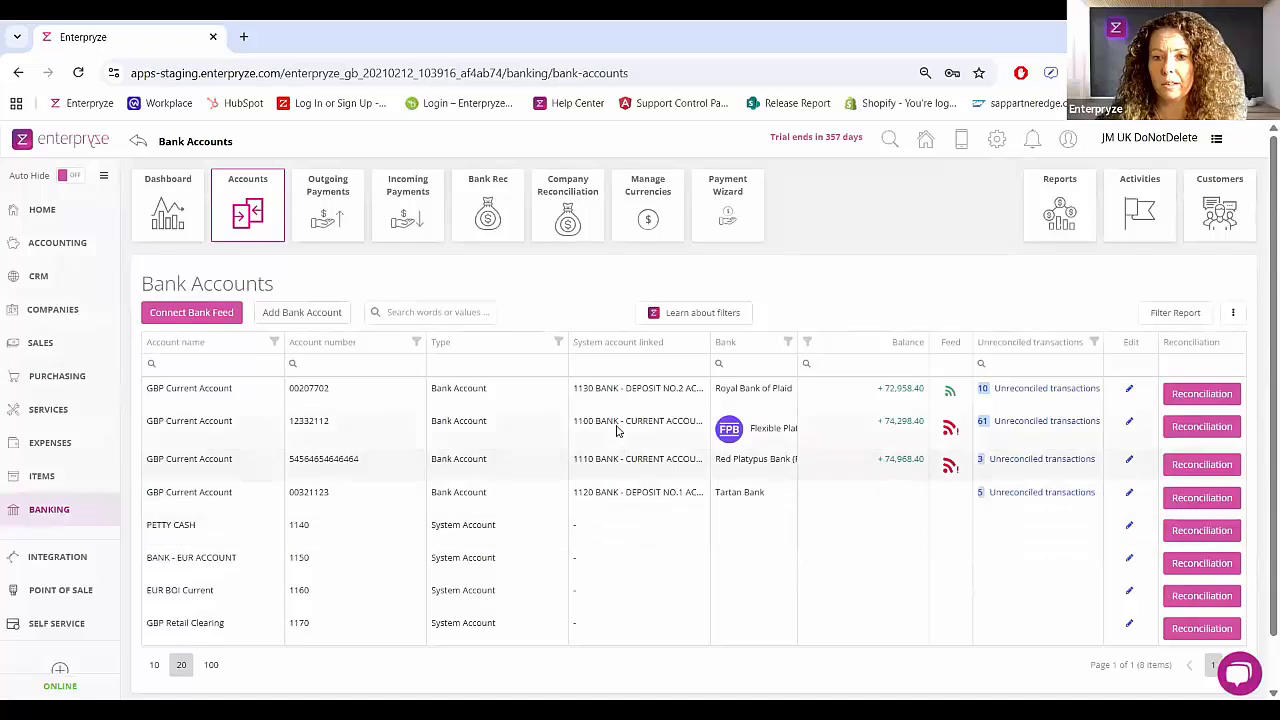
# - View the edit details of the Royal Bank of Plaid account and the linked institution choices for a new bank account without saving
pyautogui.click(1128, 389)
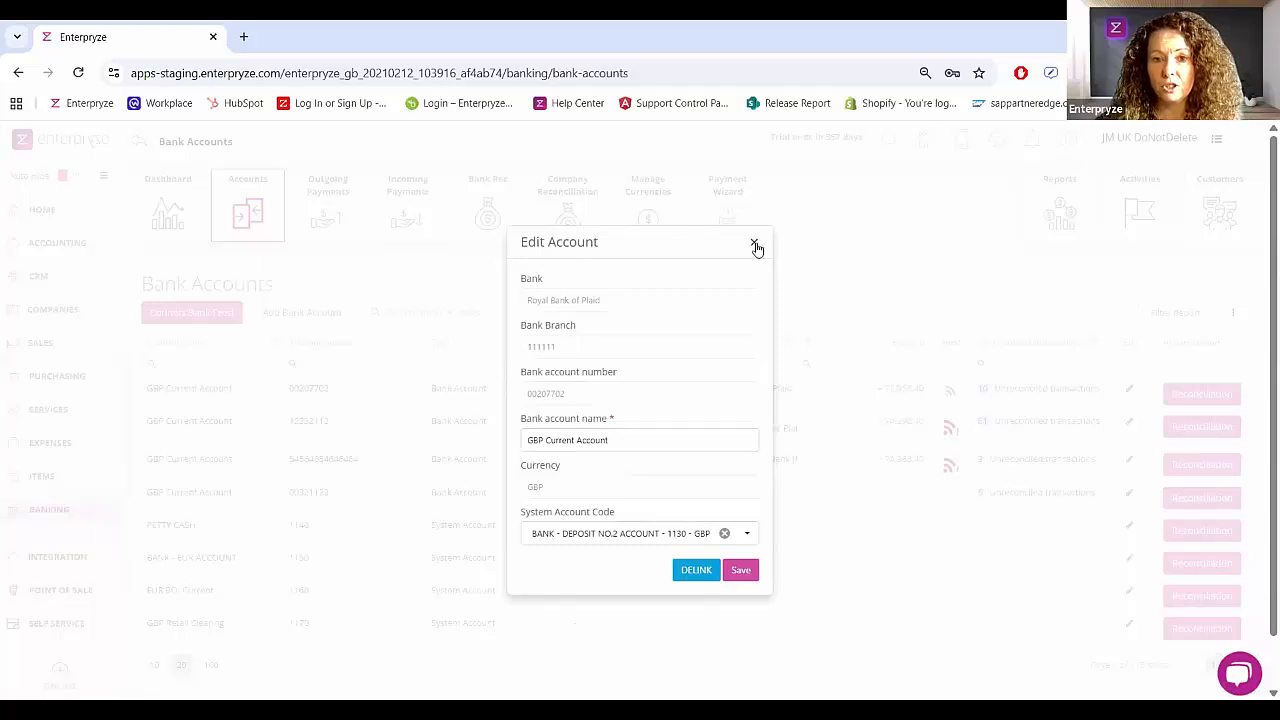
pyautogui.press('Escape')
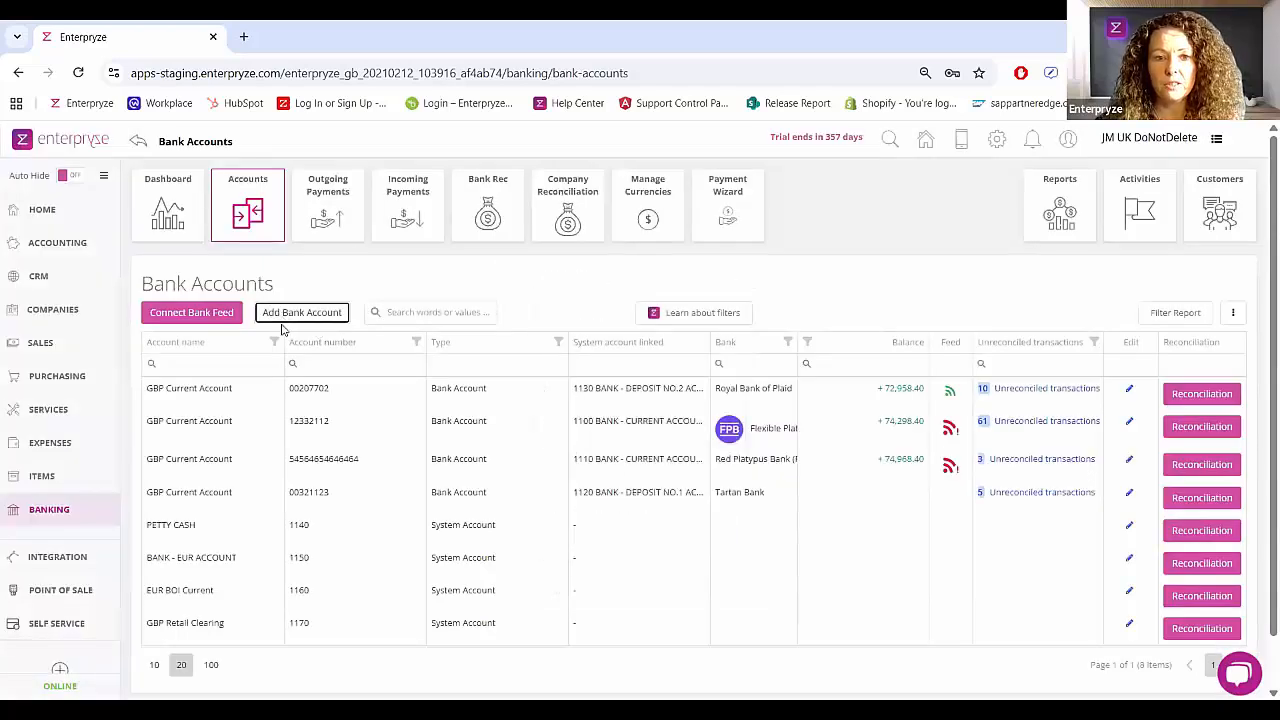
pyautogui.click(285, 316)
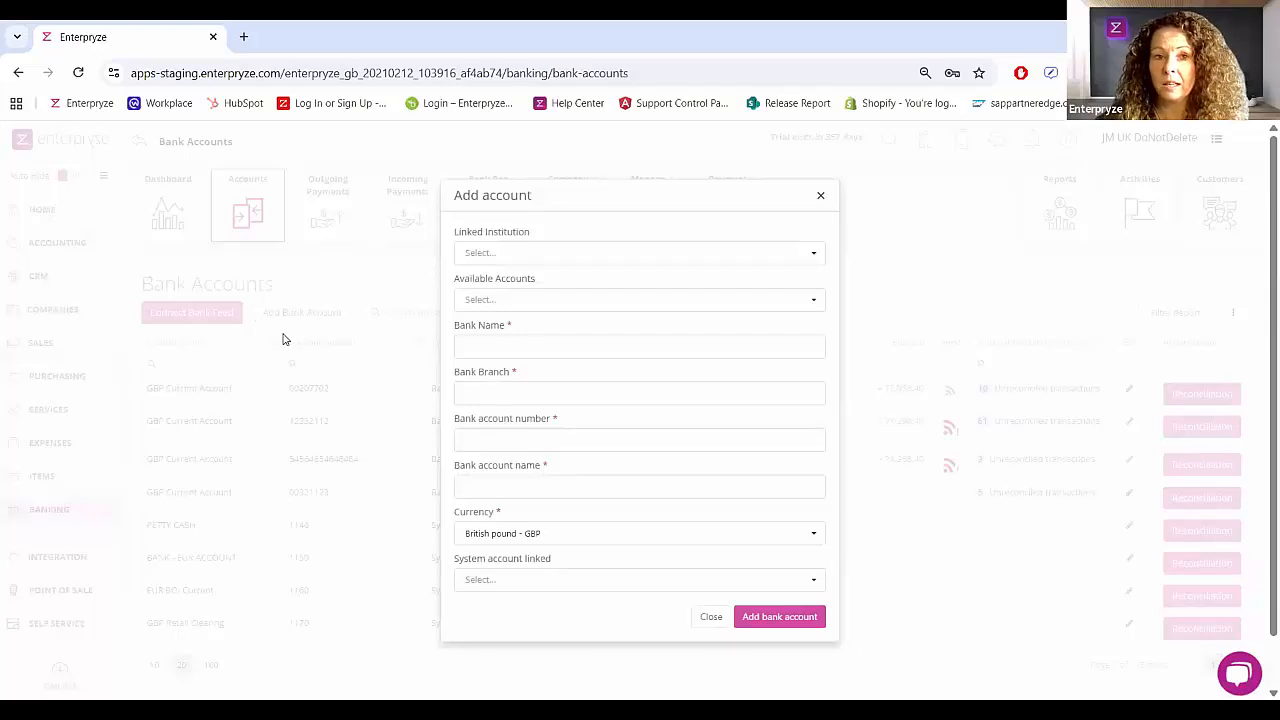
pyautogui.click(553, 253)
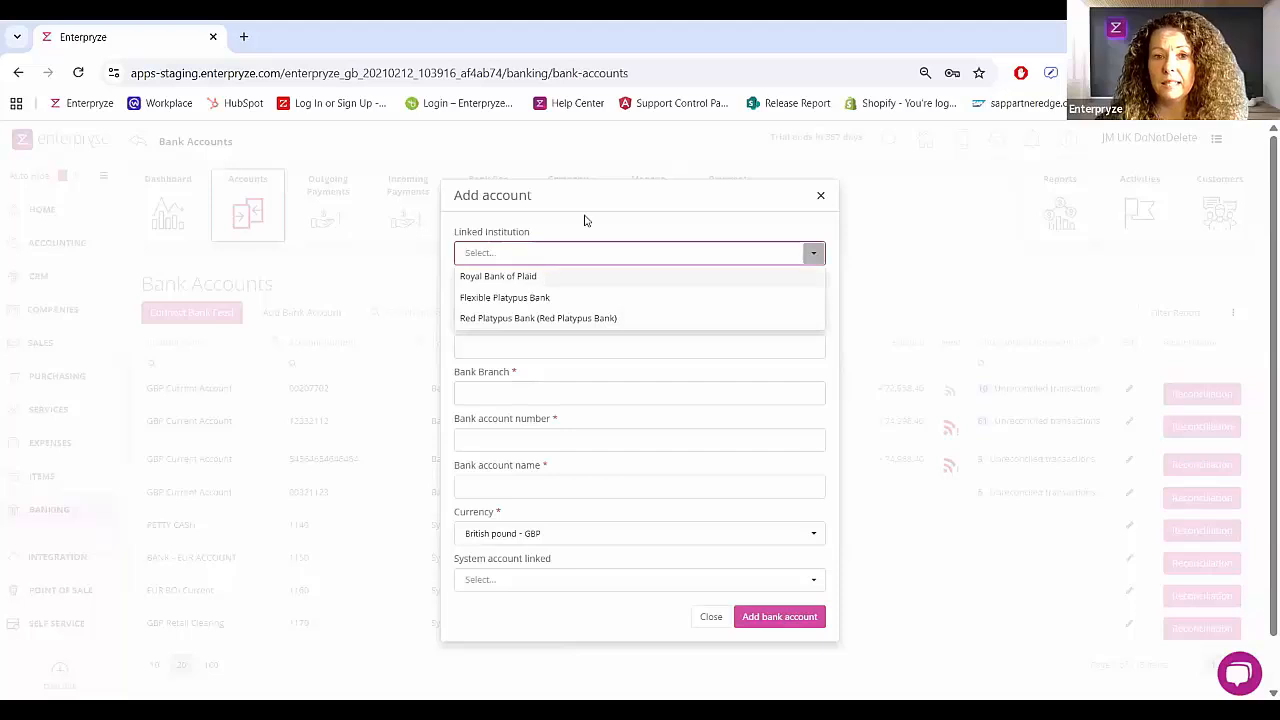
pyautogui.click(587, 220)
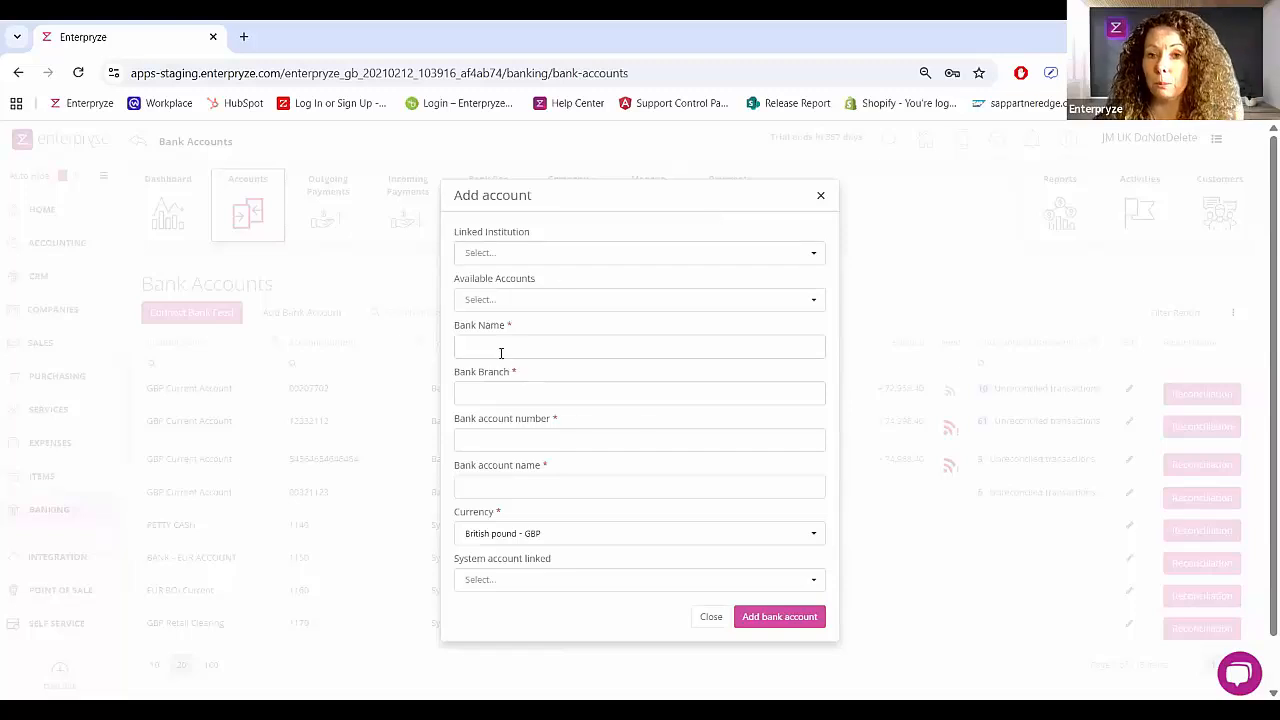
pyautogui.click(821, 198)
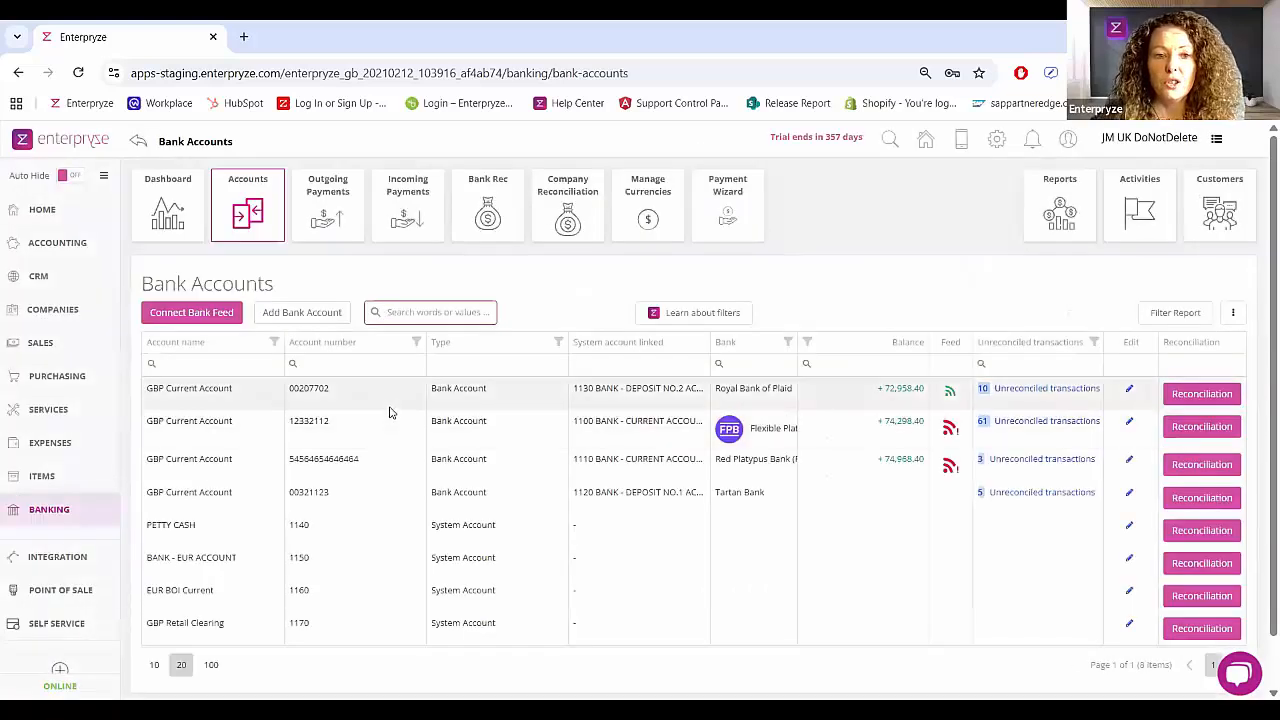
# - Open the reconciliation of the Royal Bank of Plaid GBP current account and view the other selectable bank accounts
pyautogui.click(1210, 394)
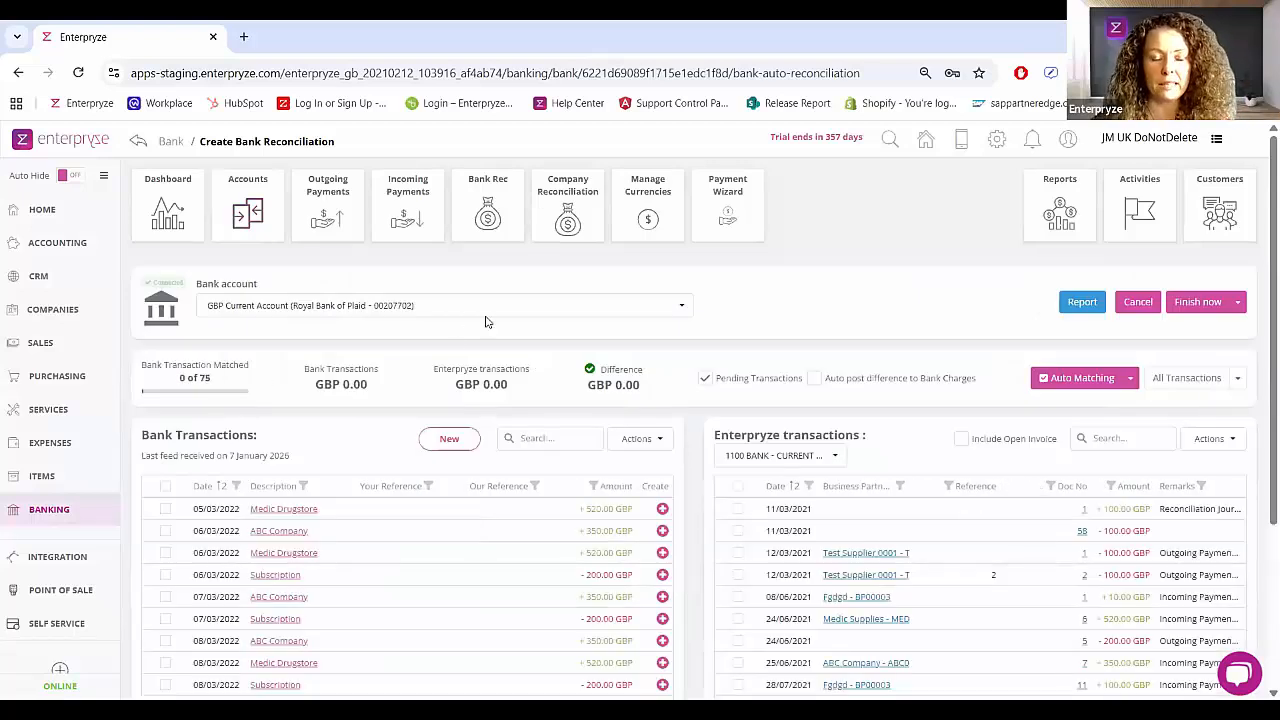
pyautogui.click(313, 310)
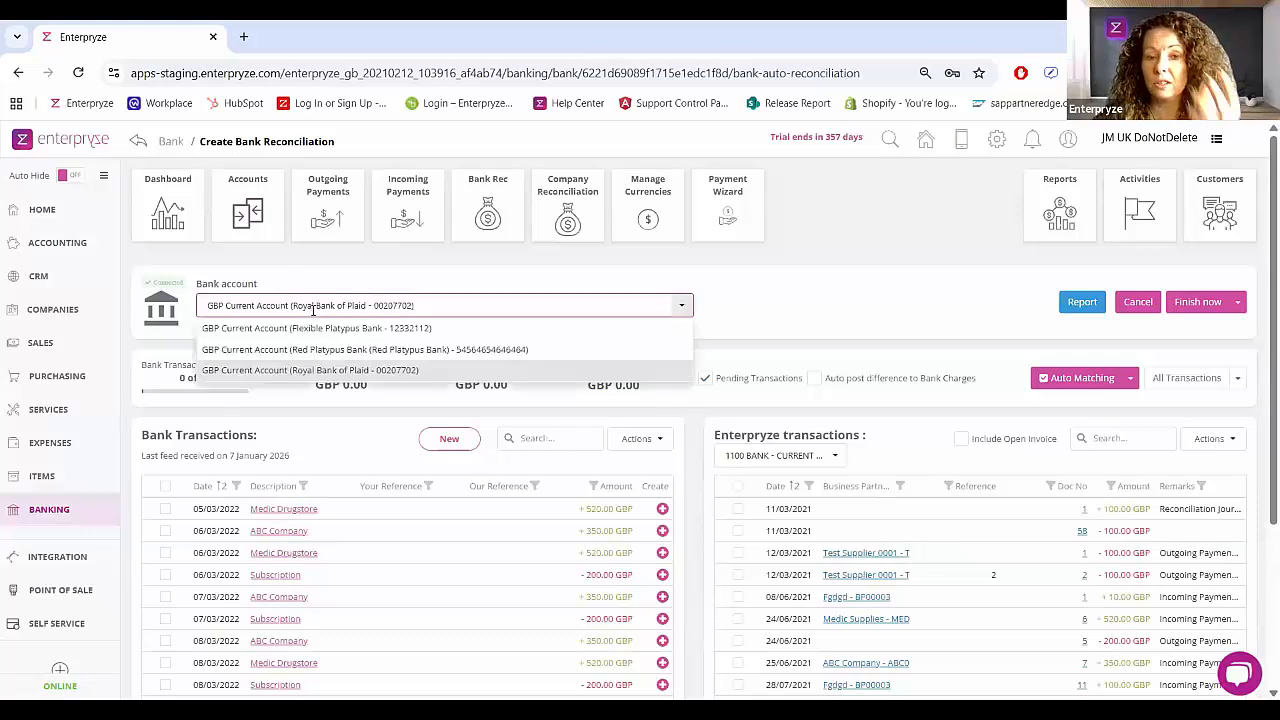
pyautogui.click(744, 306)
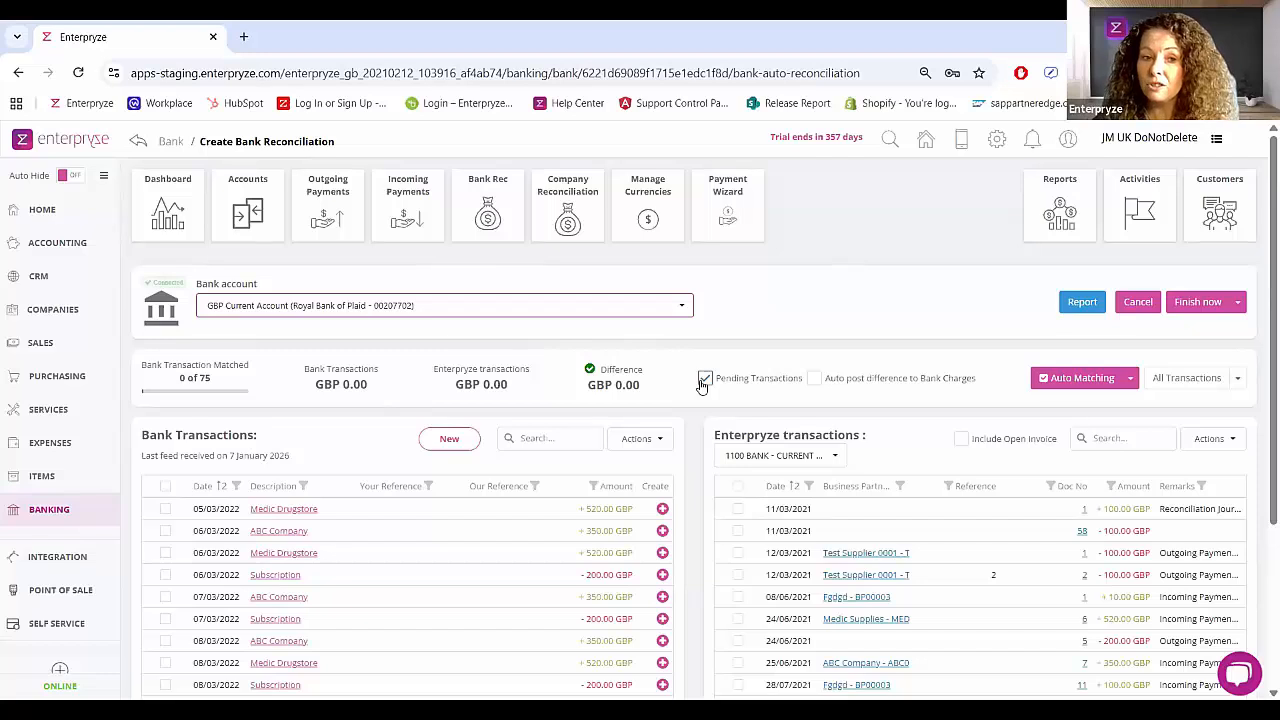
# - Sort the bank transactions by date with the newest first and look through both transaction lists
pyautogui.scroll(-3, 508, 509)
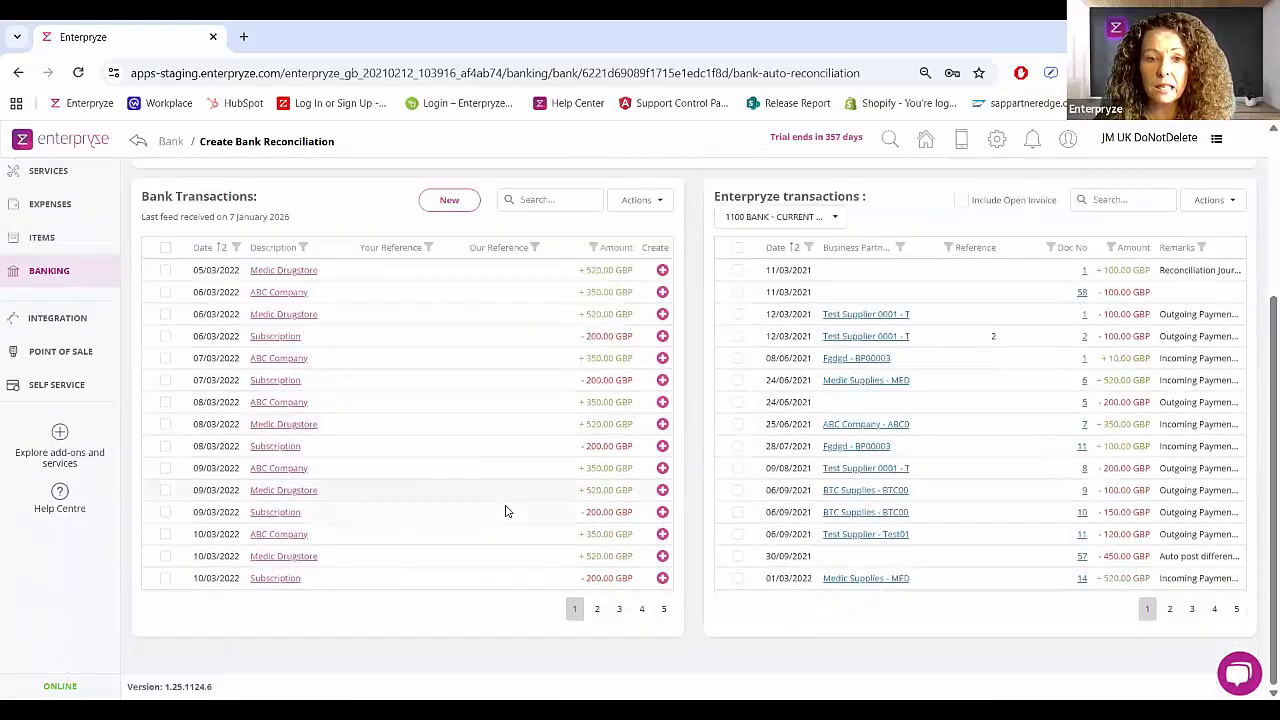
pyautogui.scroll(2, 505, 511)
pyautogui.click(205, 416)
pyautogui.scroll(-2, 417, 576)
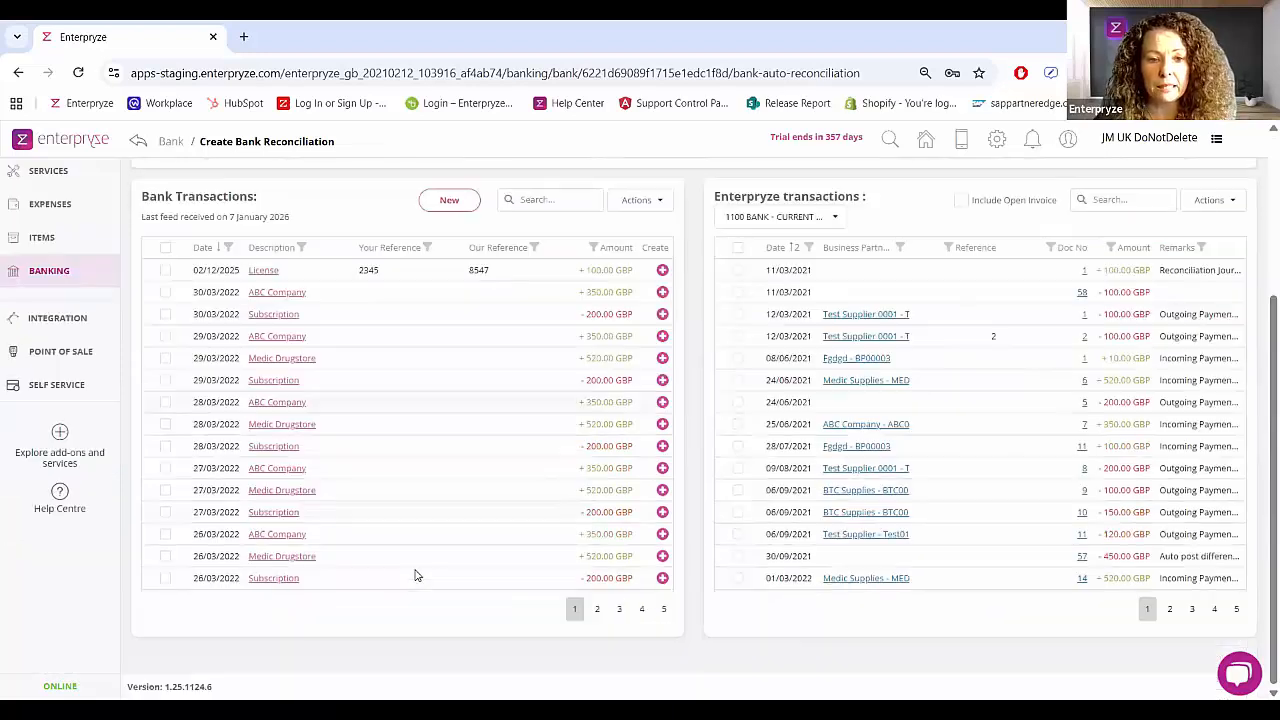
pyautogui.scroll(2, 417, 576)
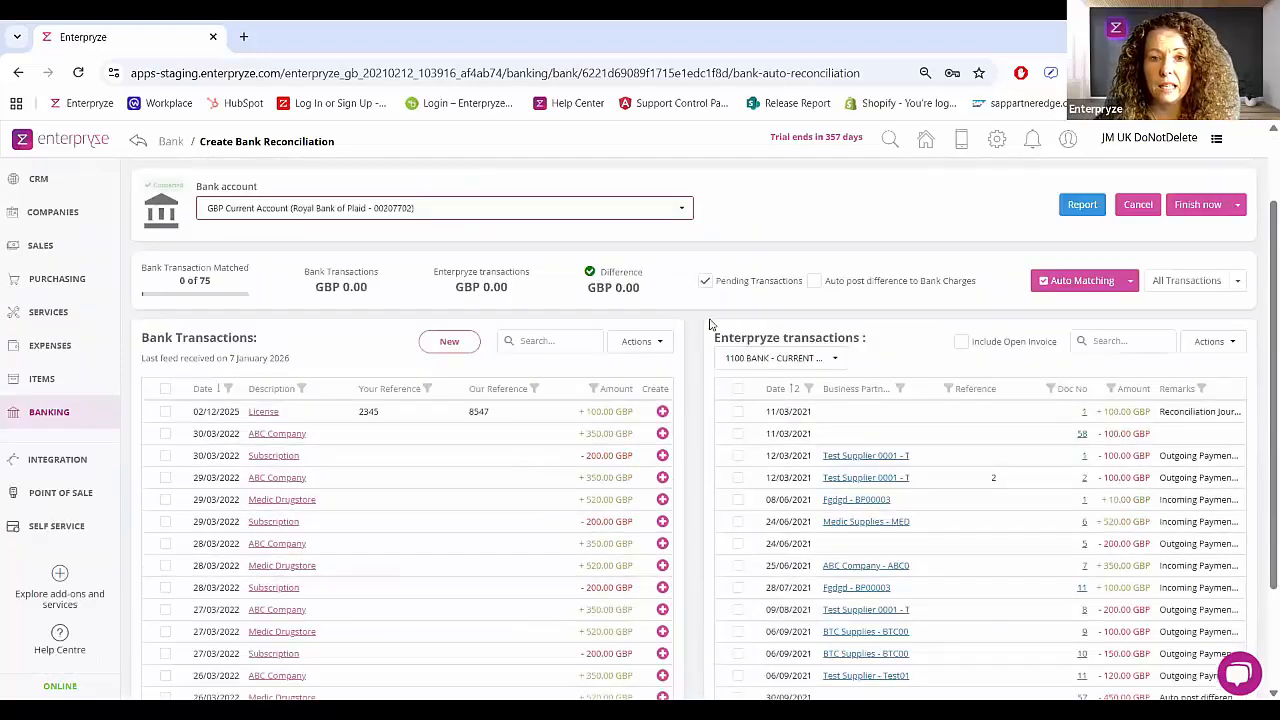
pyautogui.click(706, 308)
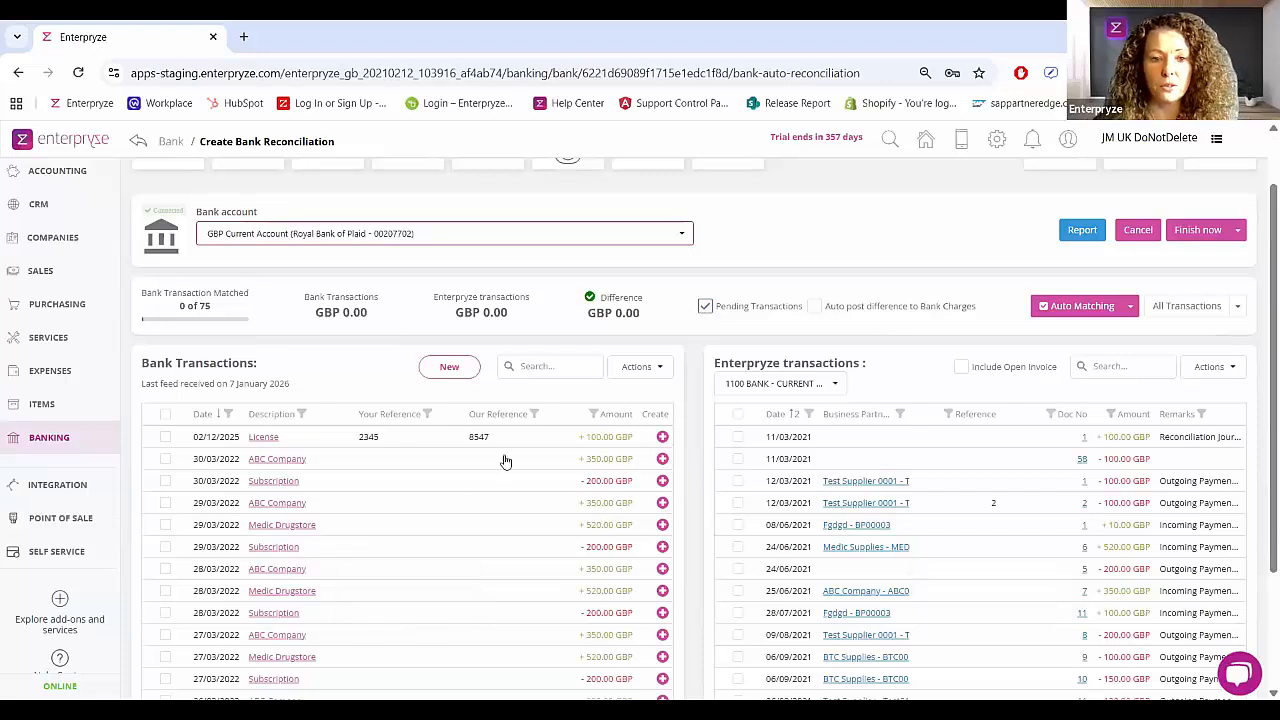
pyautogui.scroll(-2, 443, 496)
pyautogui.scroll(2, 443, 496)
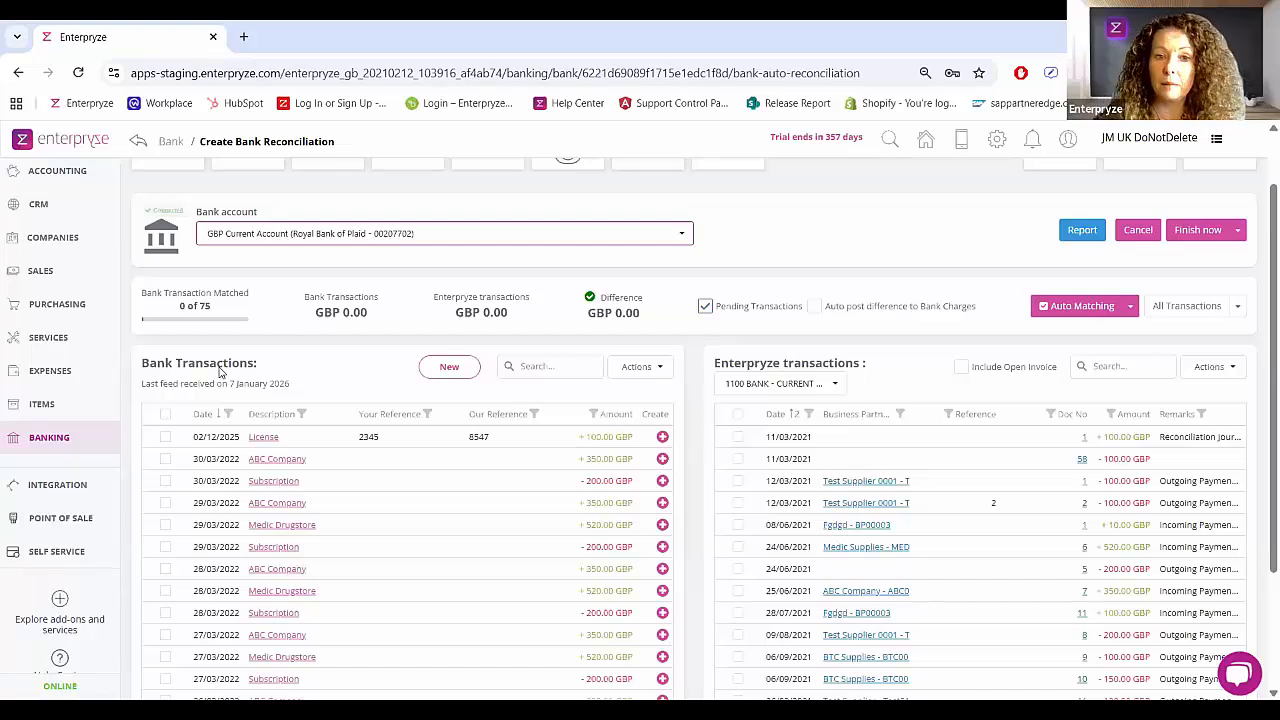
# - View the blank form for a new bank transaction and the available actions for the Enterpryze transactions list
pyautogui.click(440, 370)
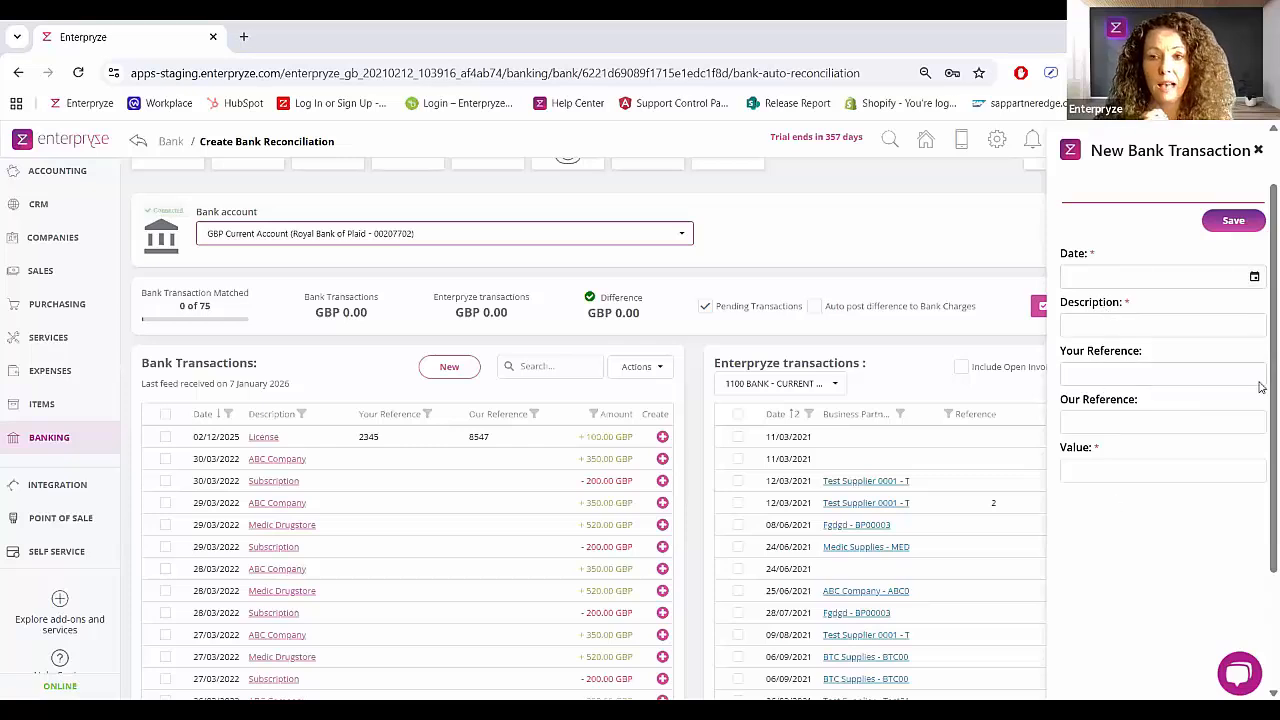
pyautogui.click(1259, 151)
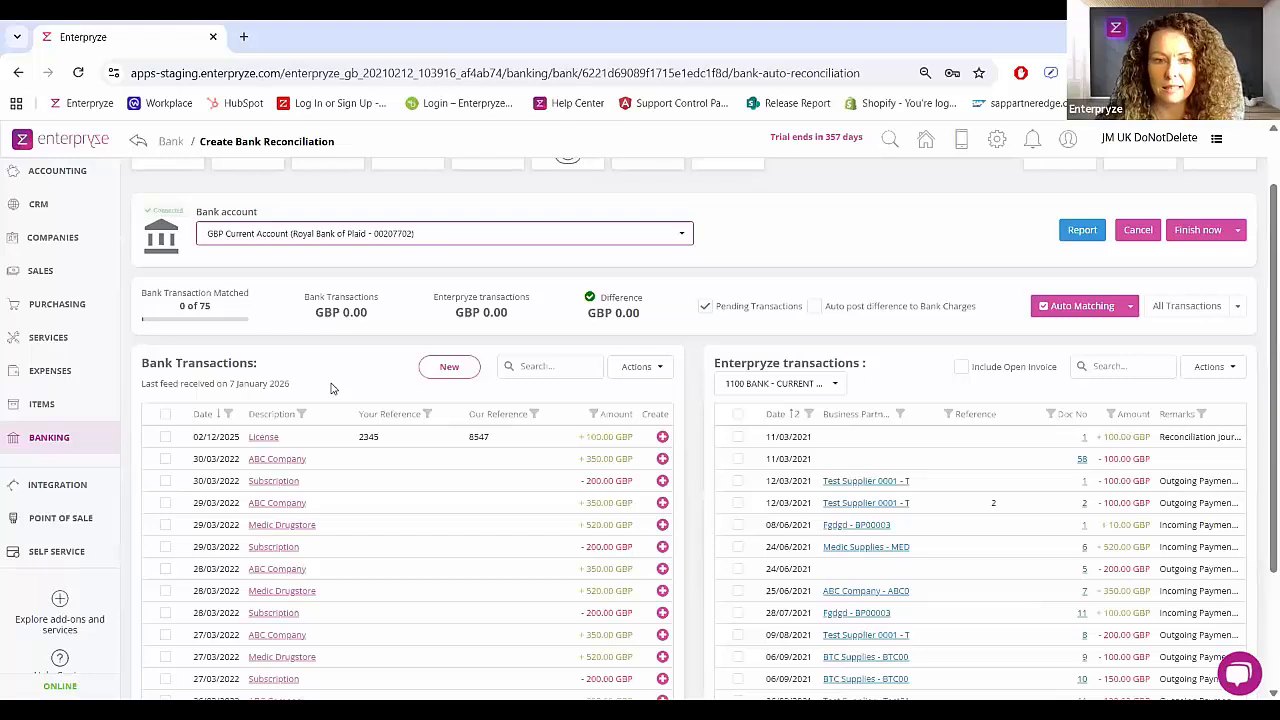
pyautogui.click(522, 366)
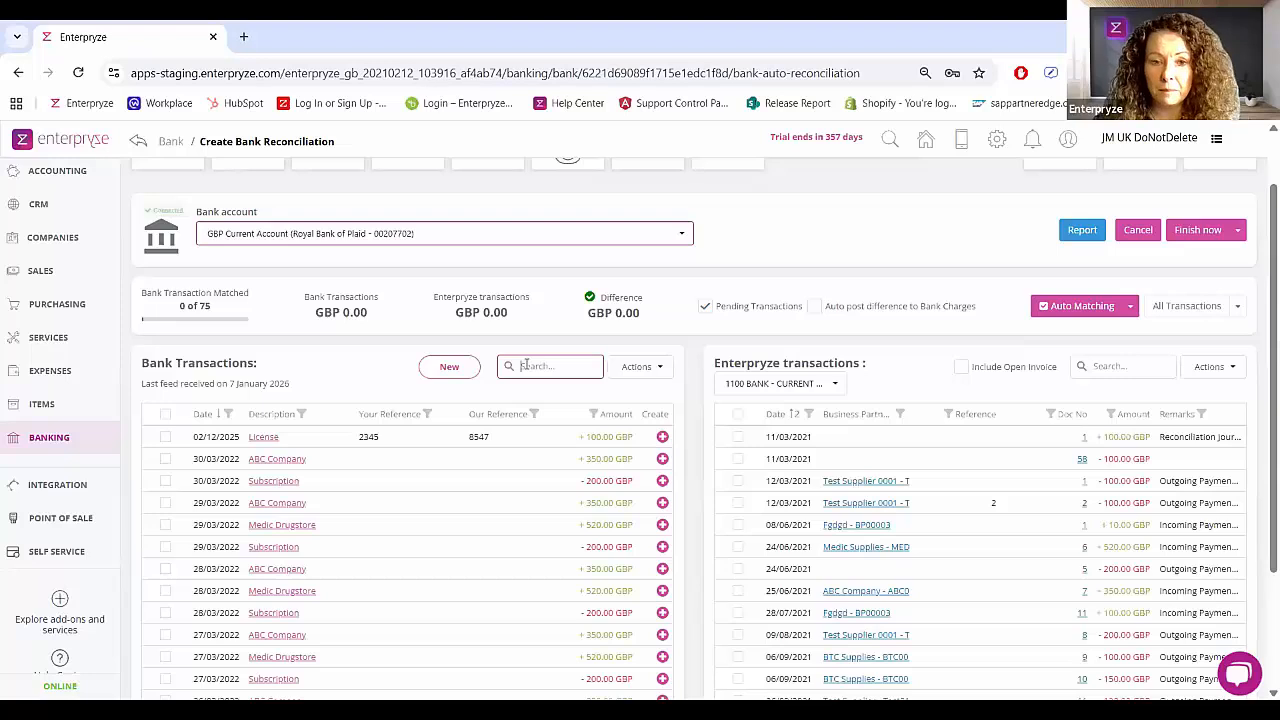
pyautogui.click(1134, 366)
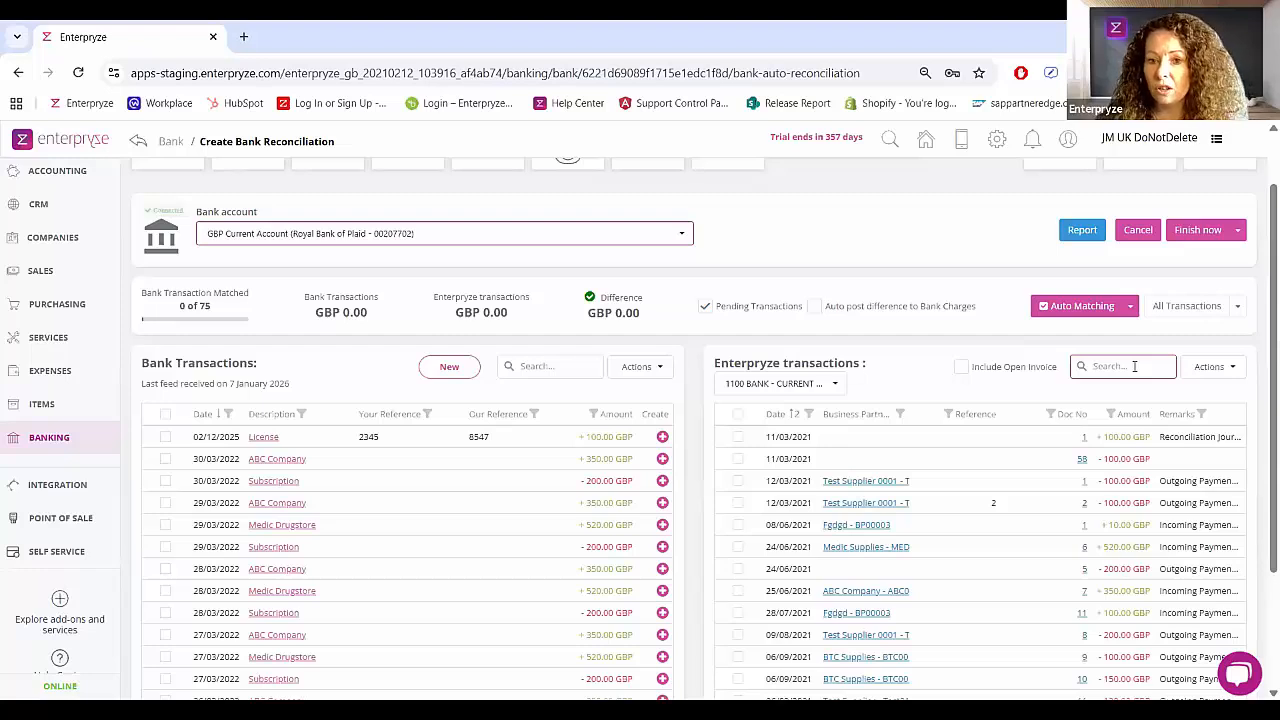
pyautogui.click(1232, 367)
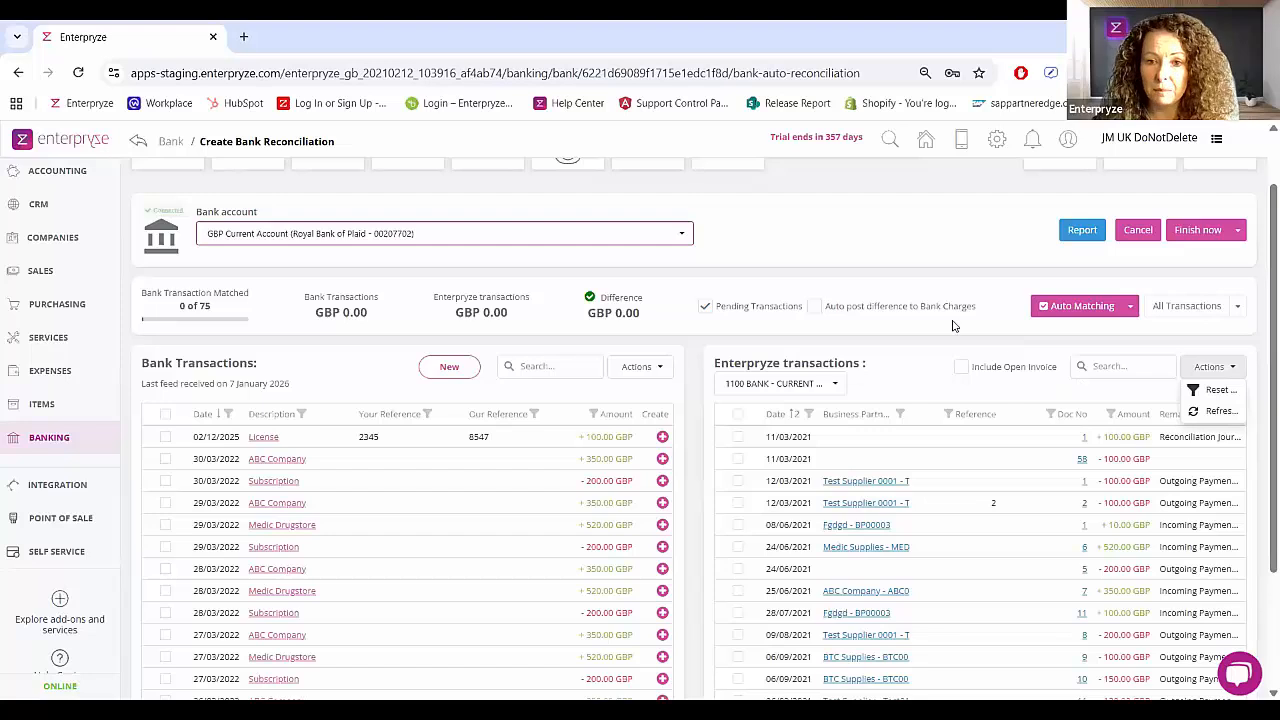
pyautogui.click(864, 402)
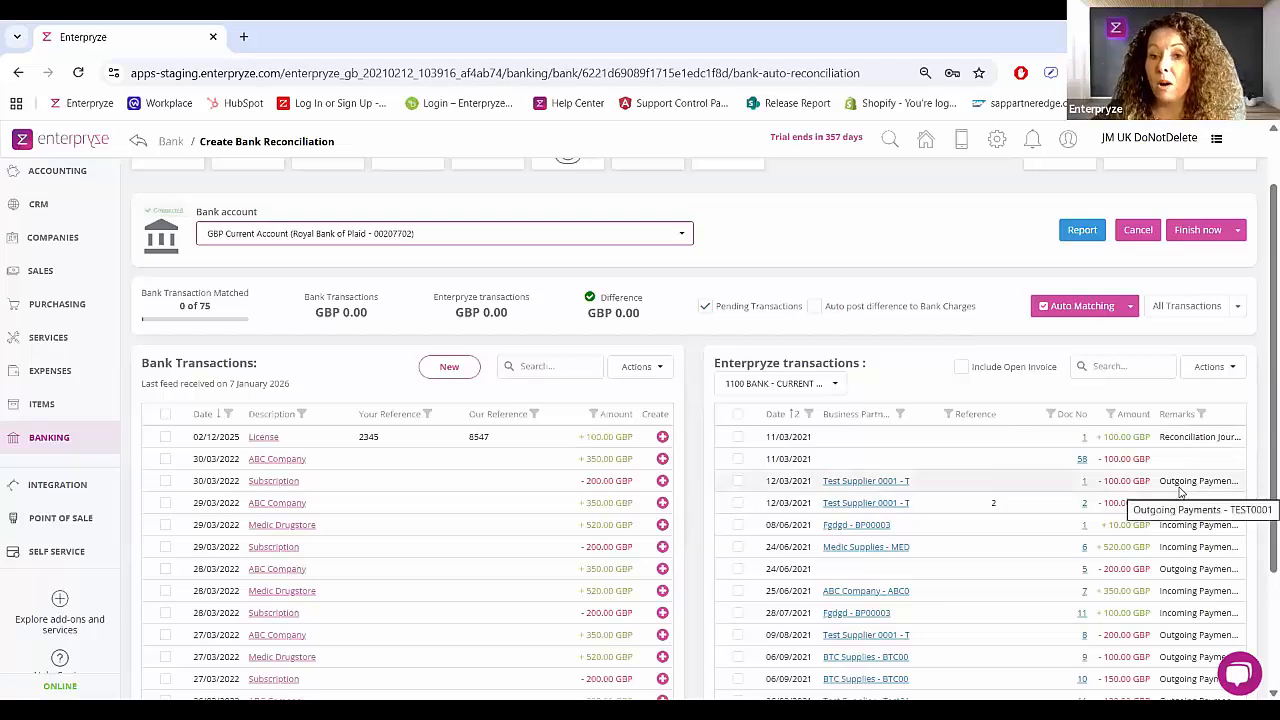
# - Auto-match the transactions, accepting the ABC Company pair of 350.00 GBP, and display only the matched transactions
pyautogui.click(1080, 306)
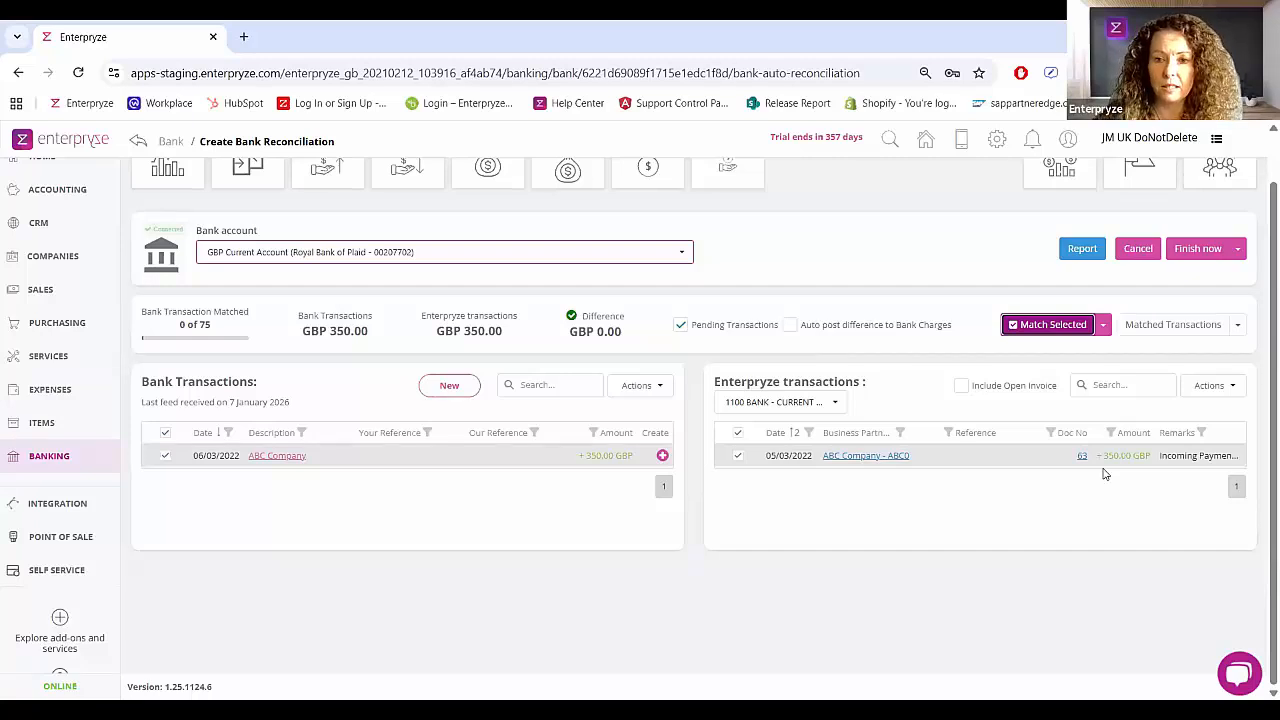
pyautogui.click(1041, 325)
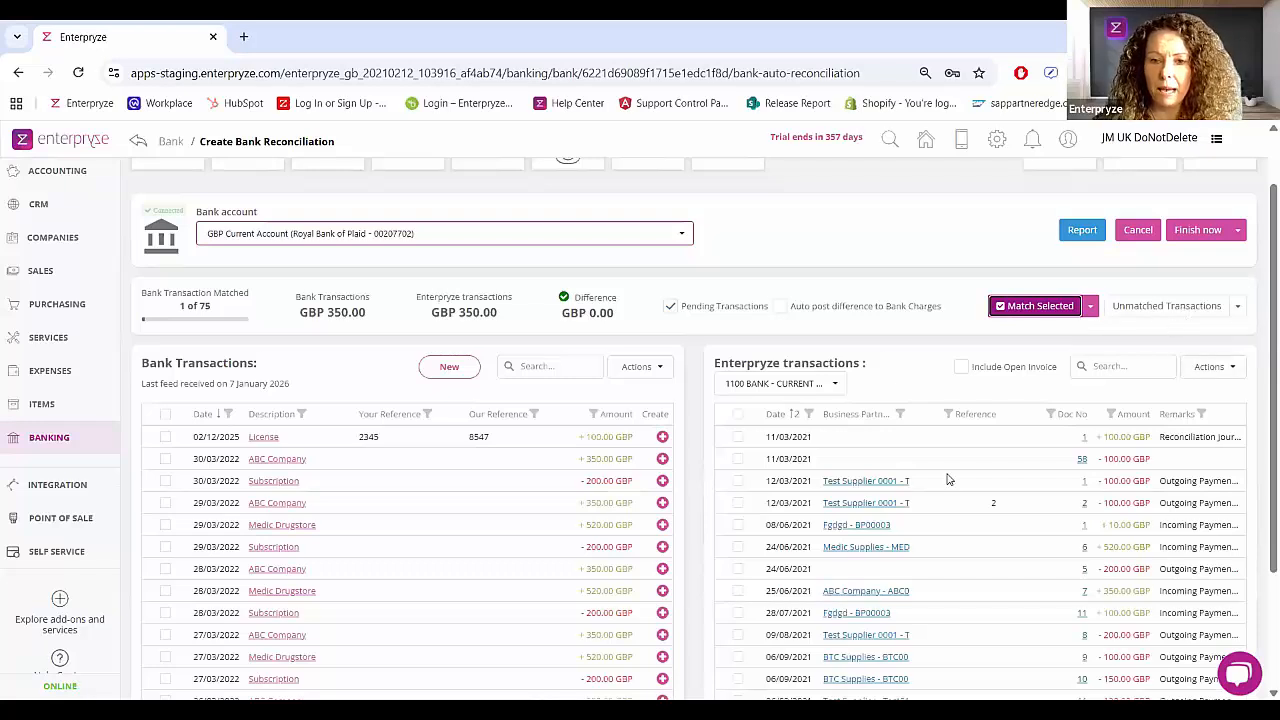
pyautogui.click(1238, 306)
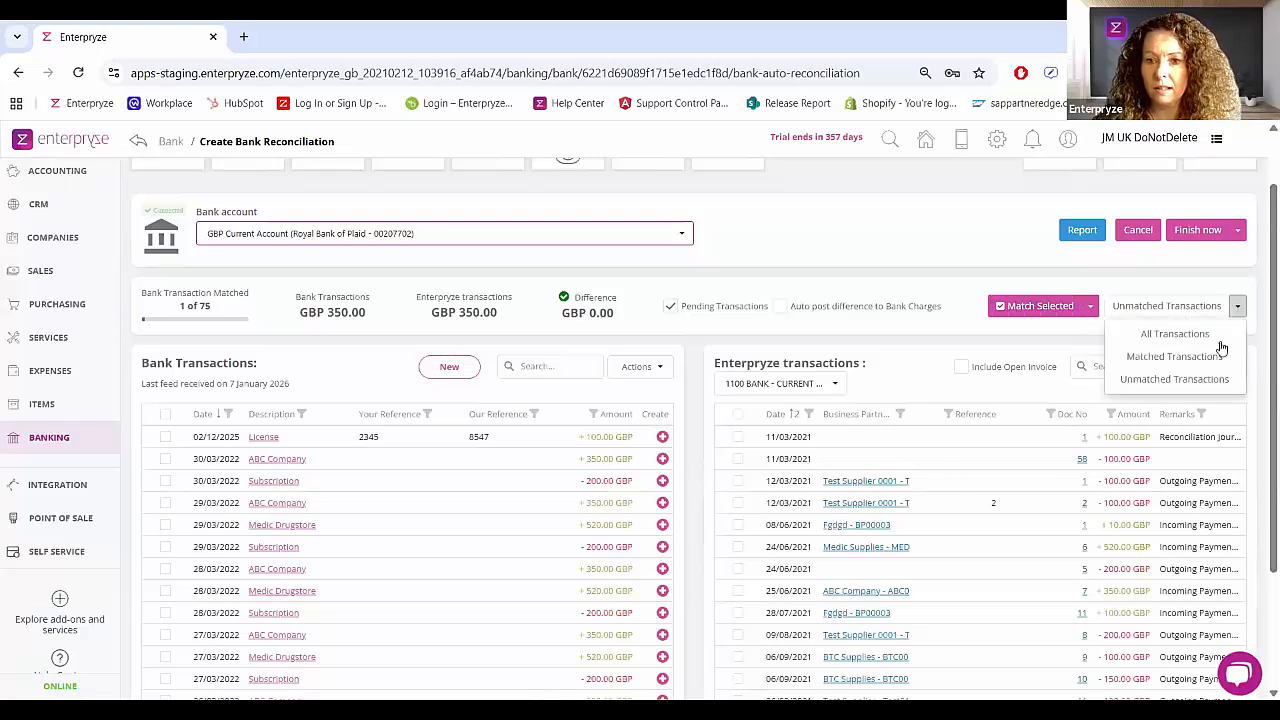
pyautogui.click(1174, 357)
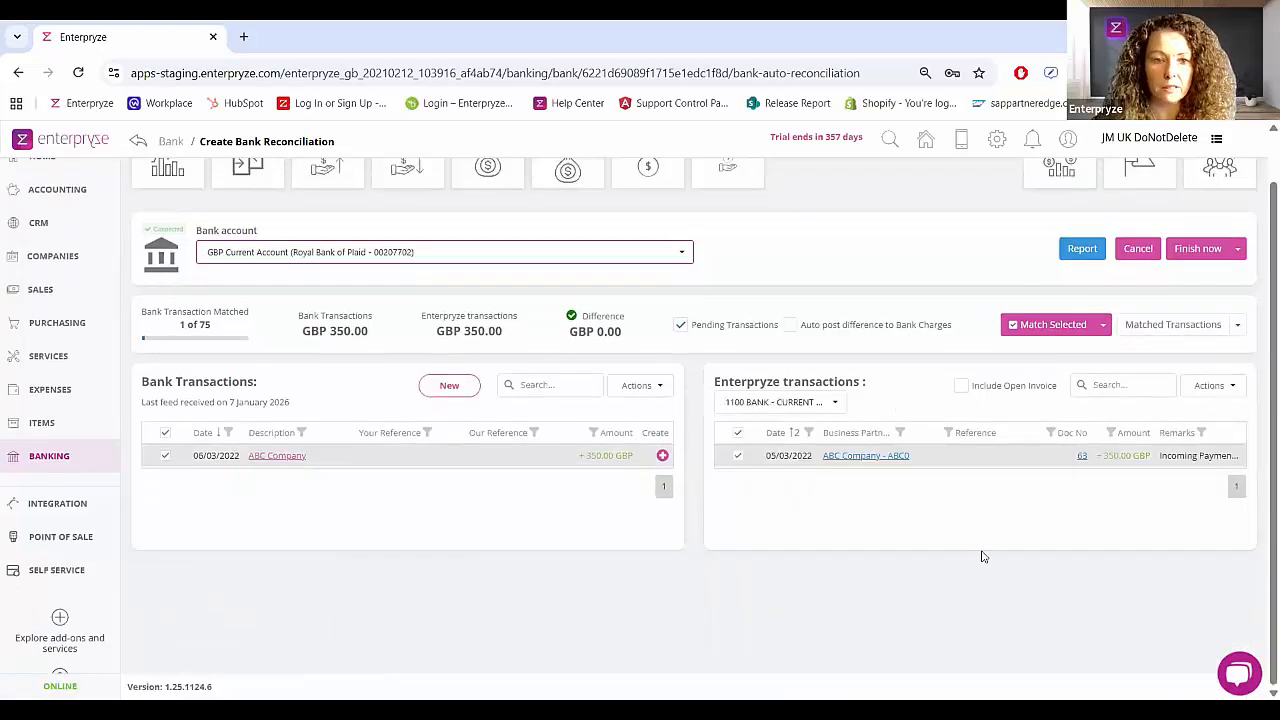
# - Unmatch the selected ABC Company pair of 350.00 GBP
pyautogui.click(1238, 326)
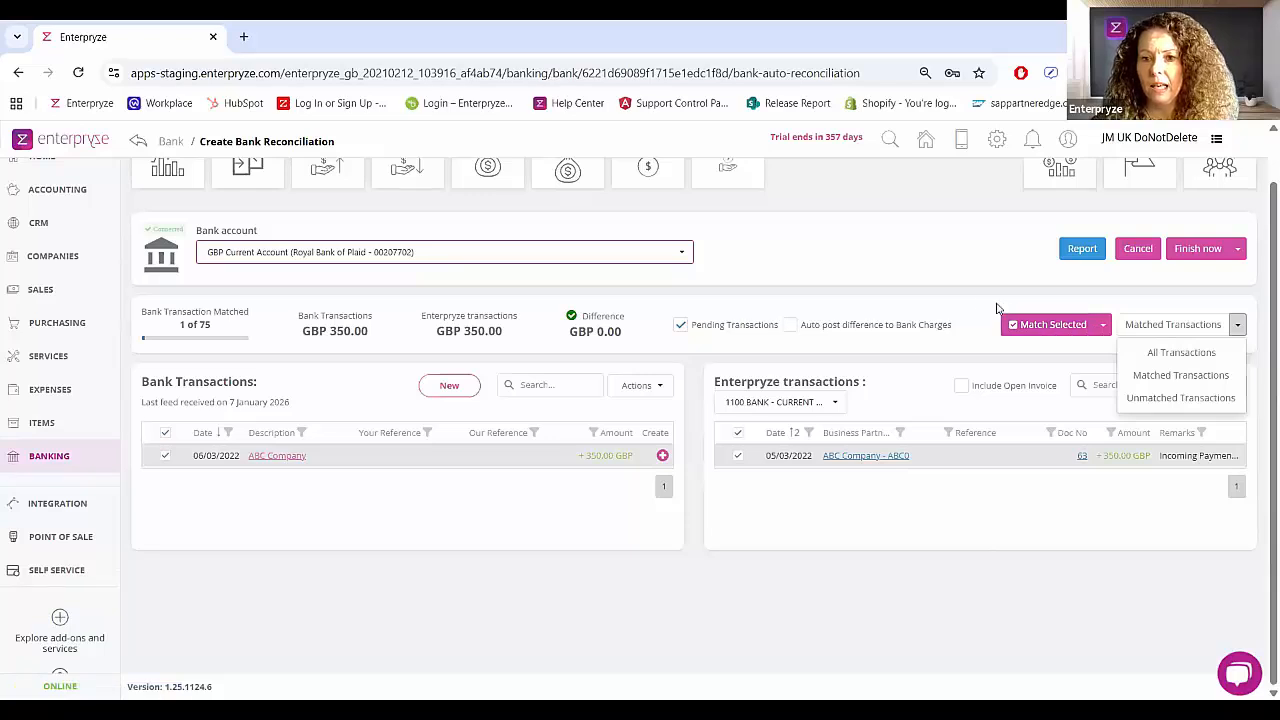
pyautogui.click(1237, 324)
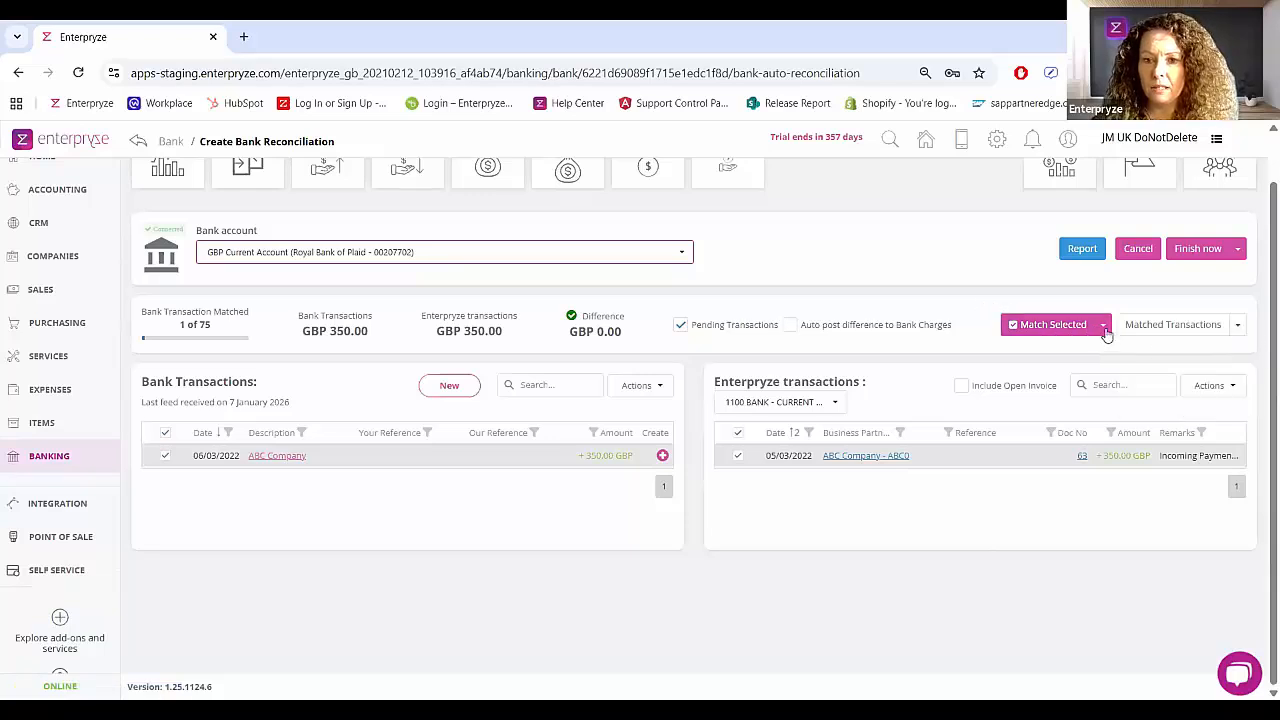
pyautogui.click(1105, 333)
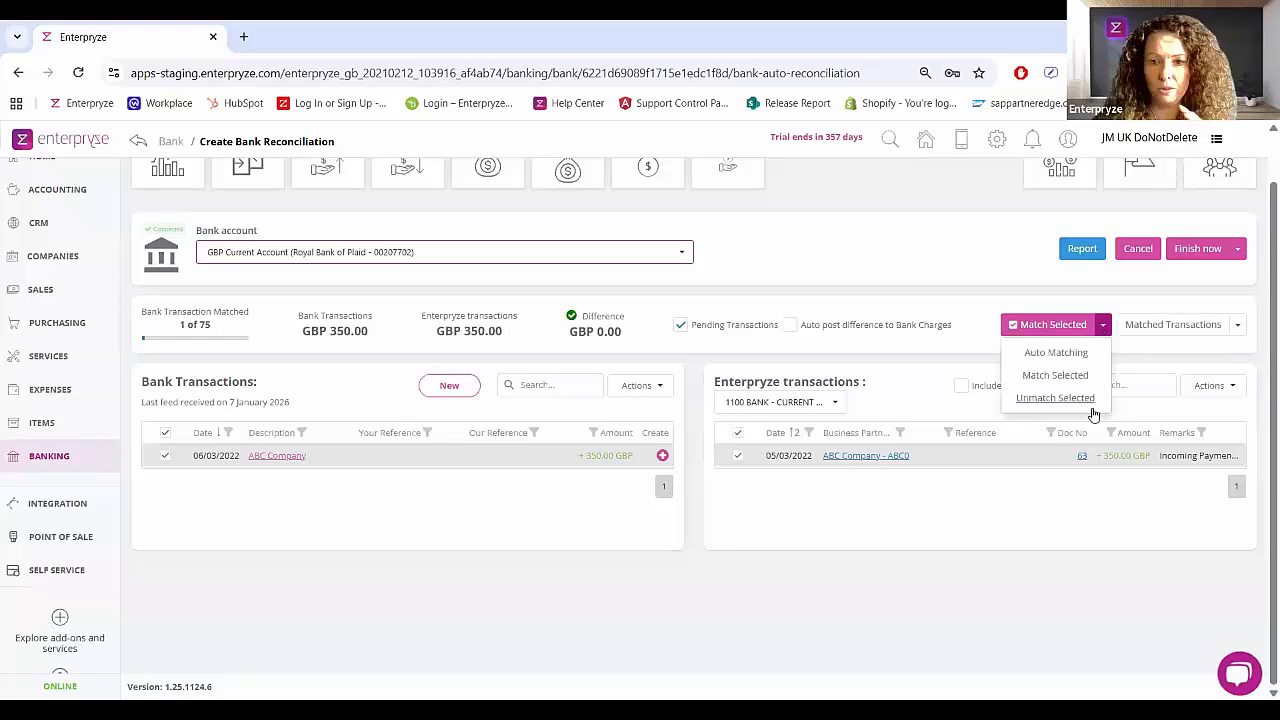
pyautogui.click(1080, 402)
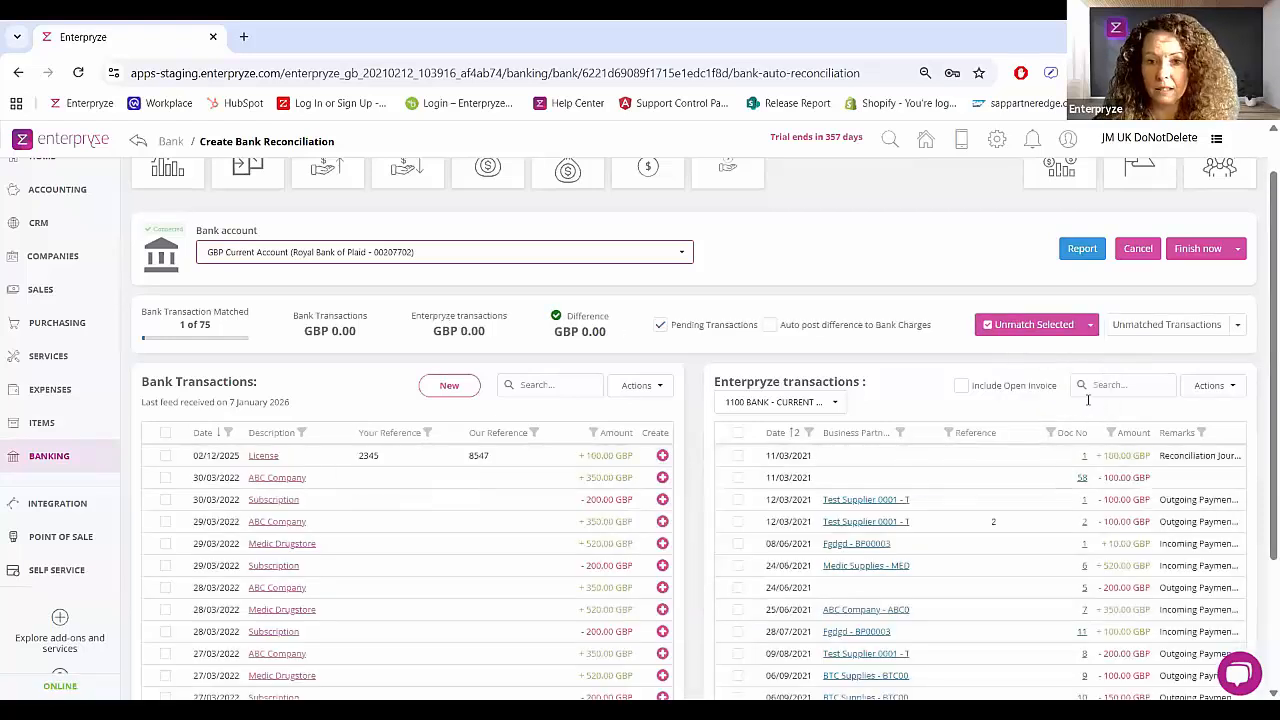
# - Run auto matching for the ABC Company pair of 350.00 GBP and finish the bank reconciliation now
pyautogui.click(1090, 325)
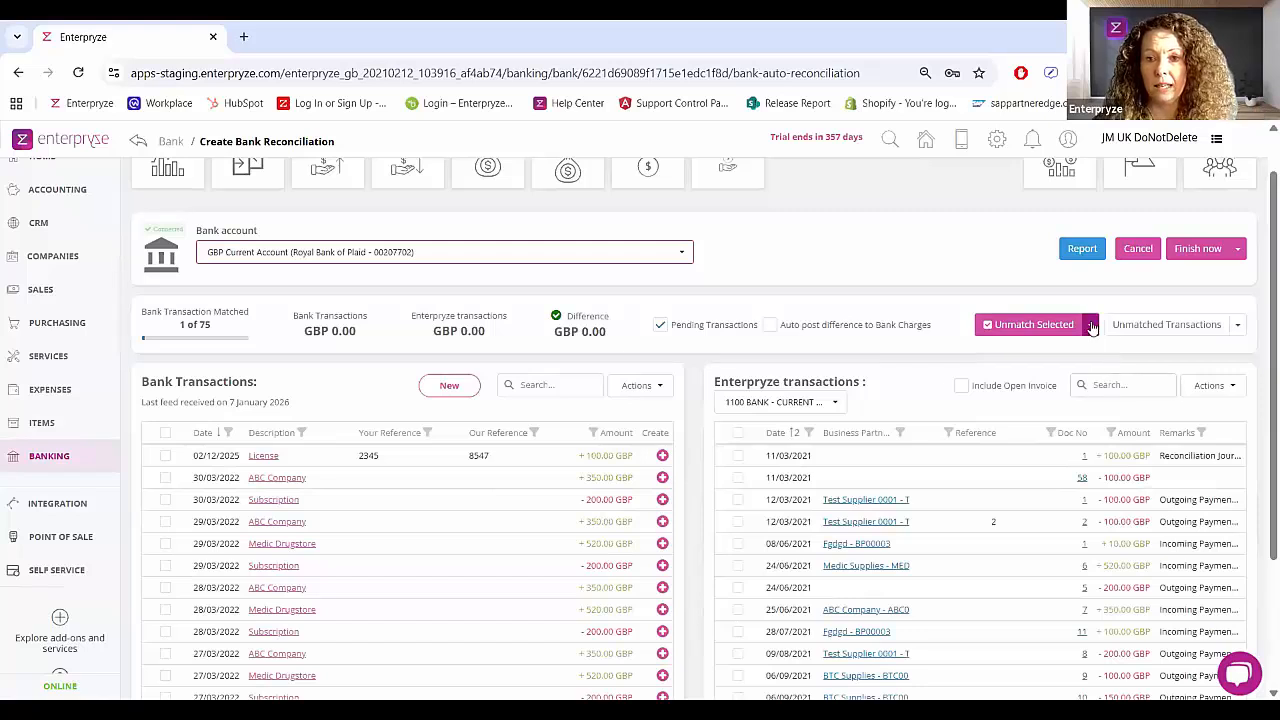
pyautogui.click(1061, 358)
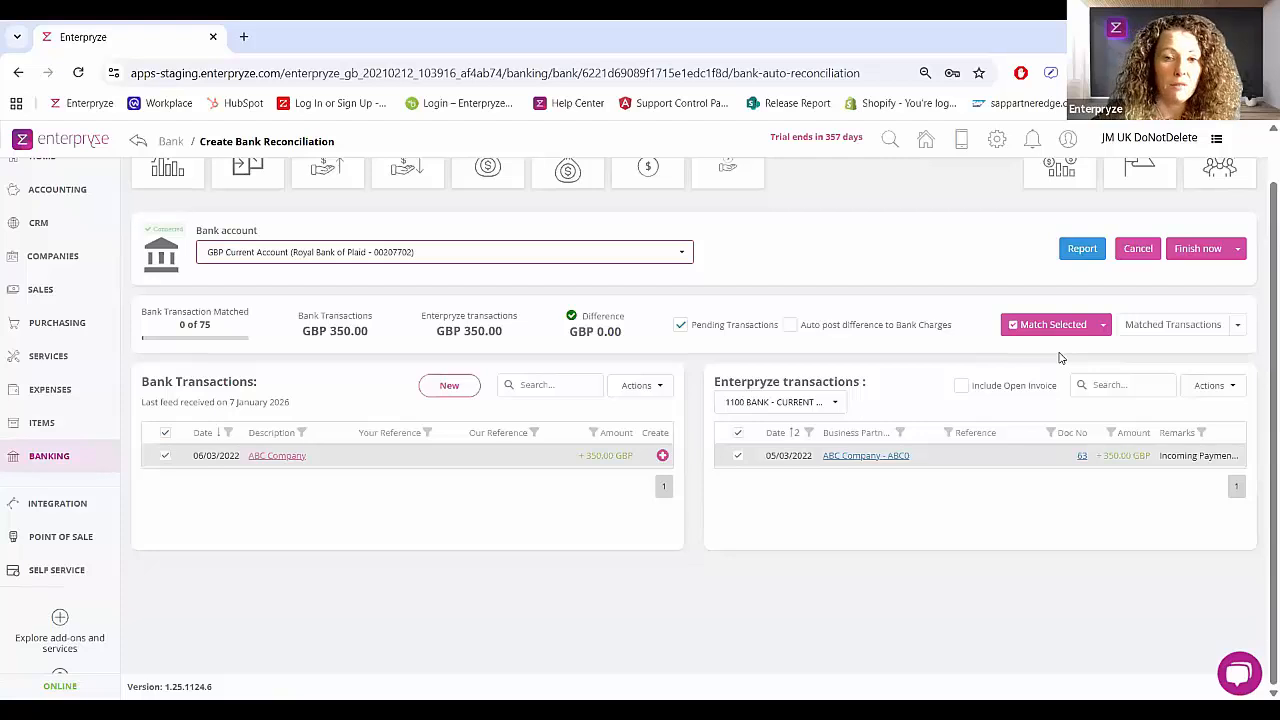
pyautogui.click(1210, 249)
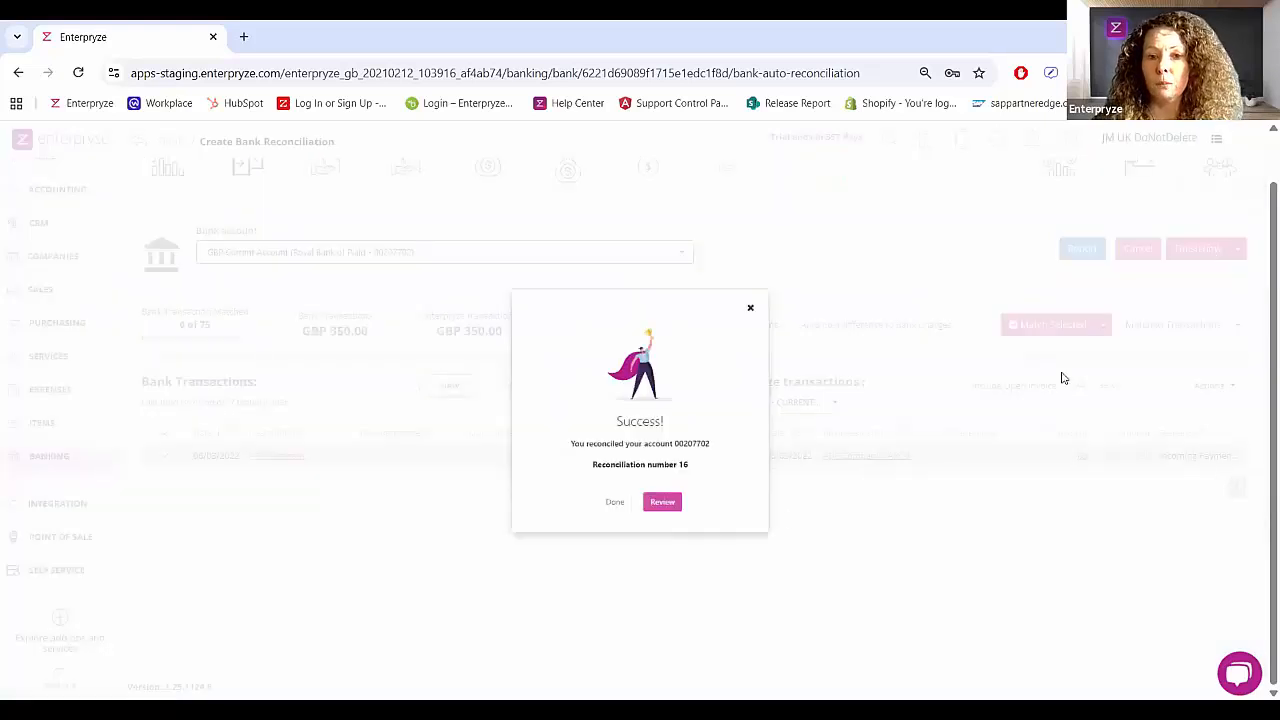
# - Review the completed reconciliation's details and the list of past bank reconciliations, and return to the bank accounts list
pyautogui.click(665, 520)
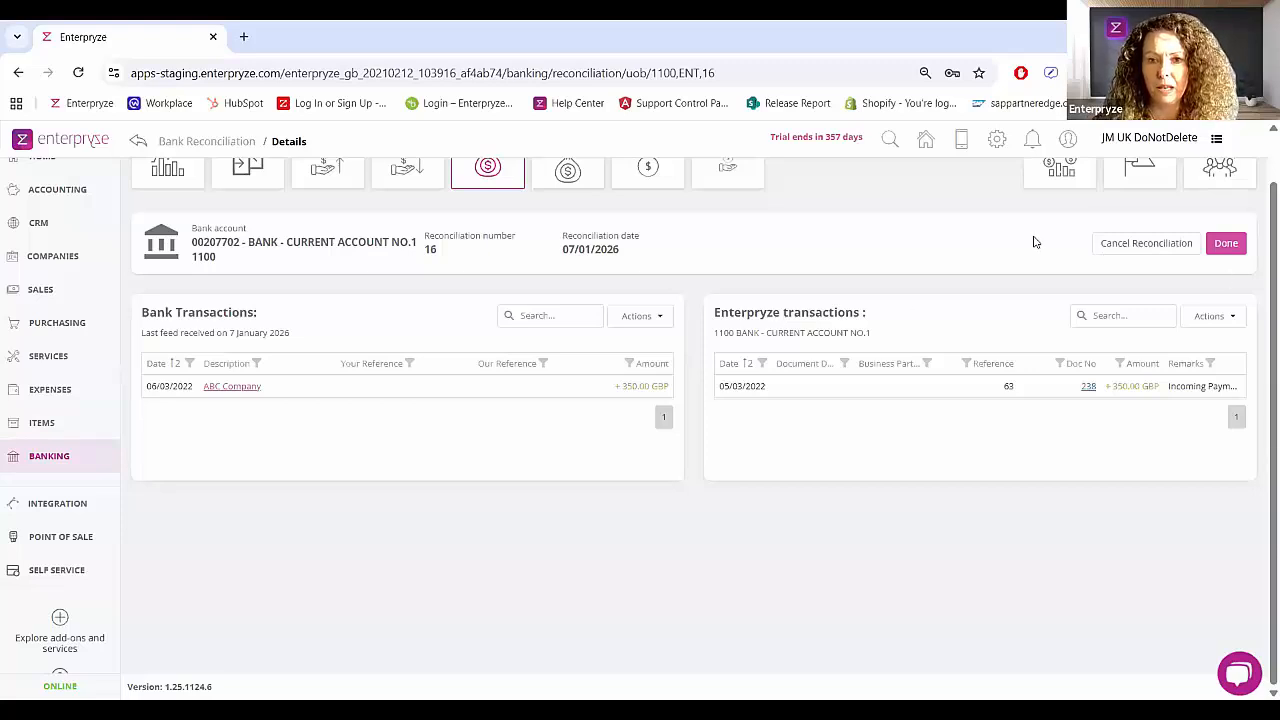
pyautogui.scroll(1, 1035, 242)
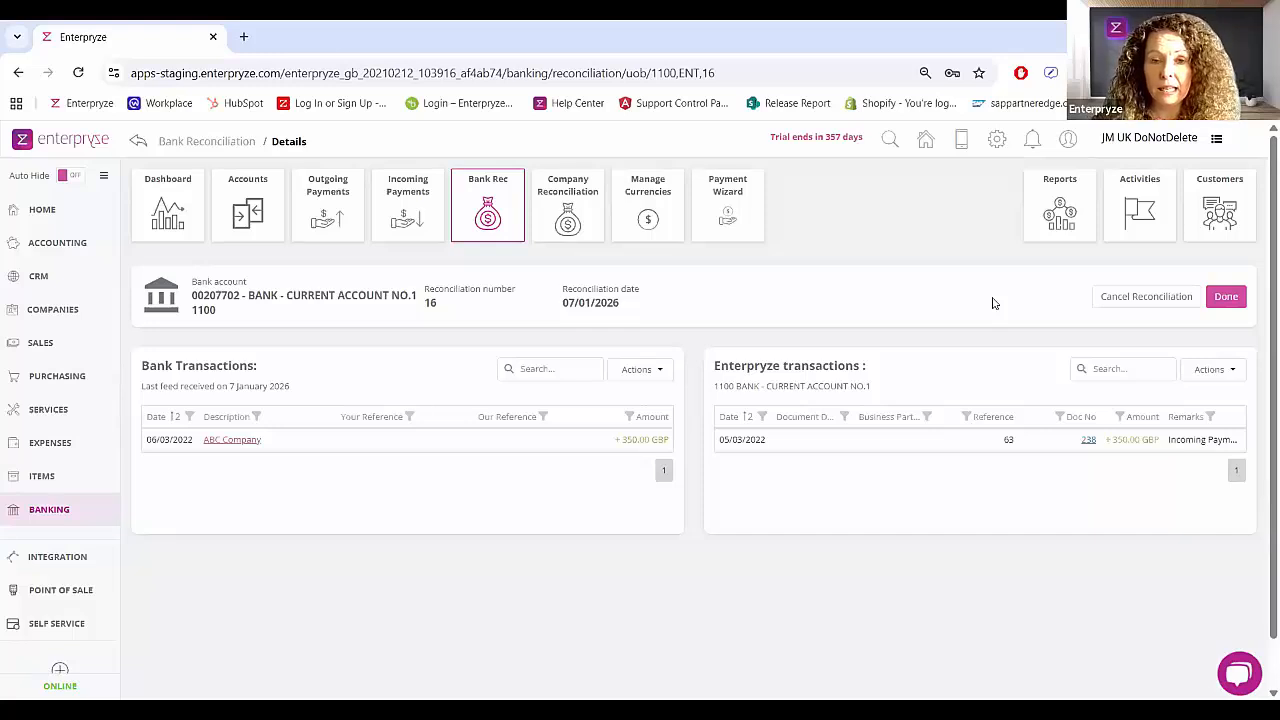
pyautogui.click(496, 216)
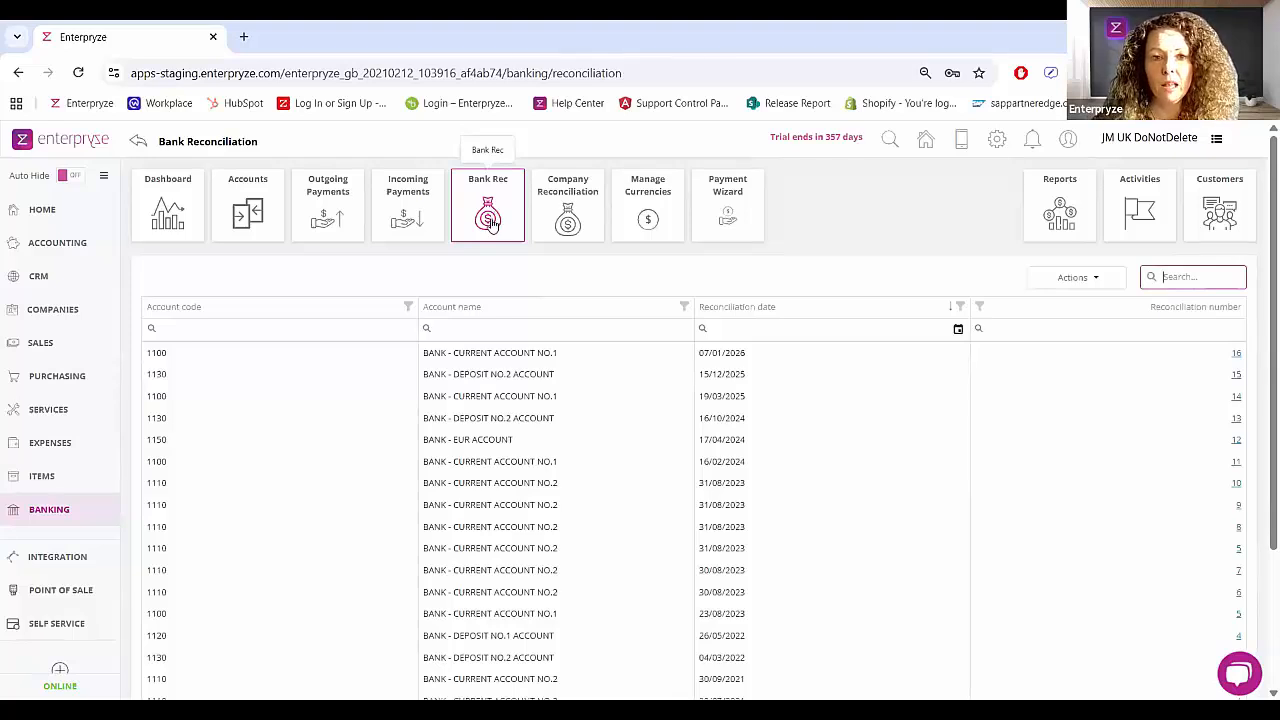
pyautogui.click(250, 214)
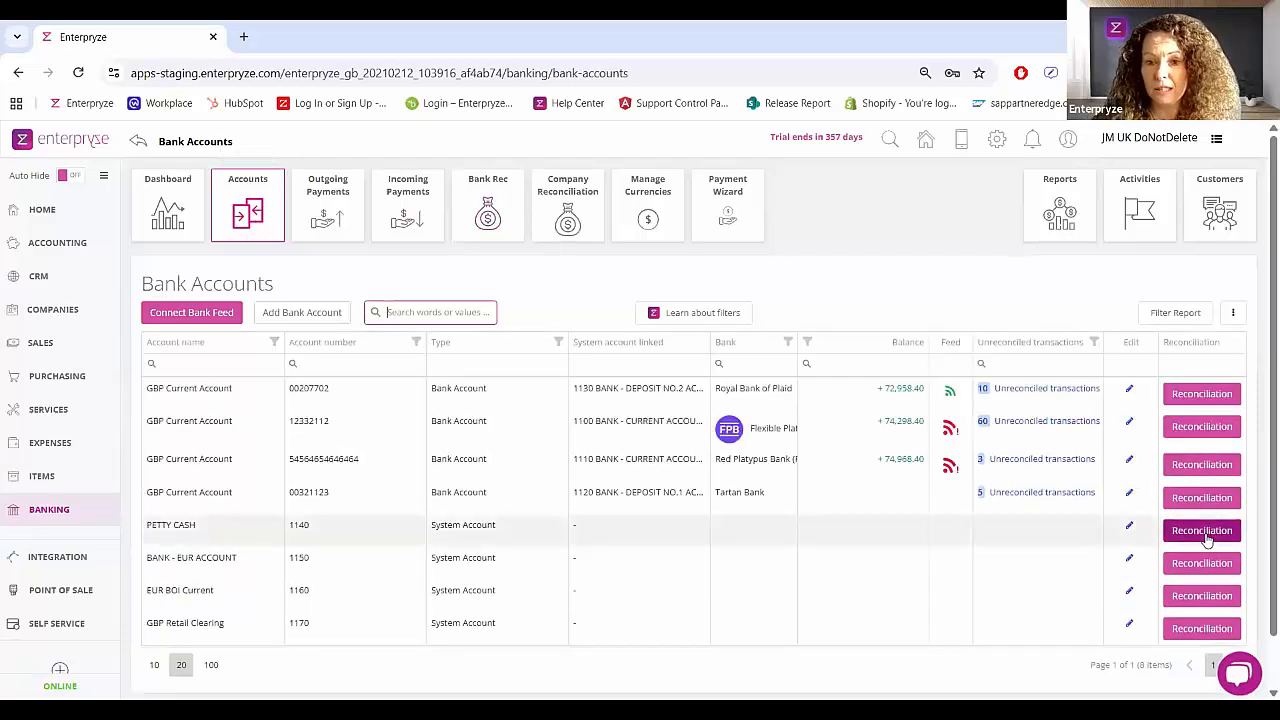
# - Open the reconciliation for the PETTY CASH account and examine its transactions and the statement number, end date and end balance fields
pyautogui.click(1205, 533)
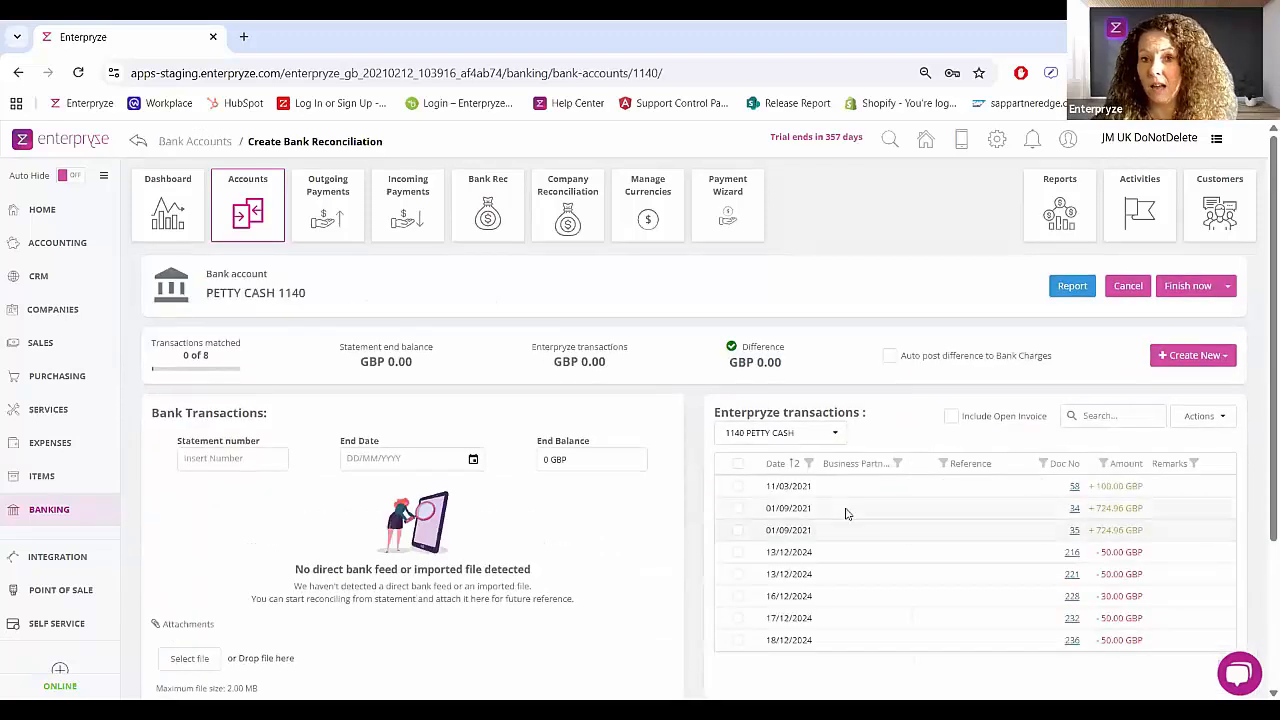
pyautogui.scroll(-2, 845, 513)
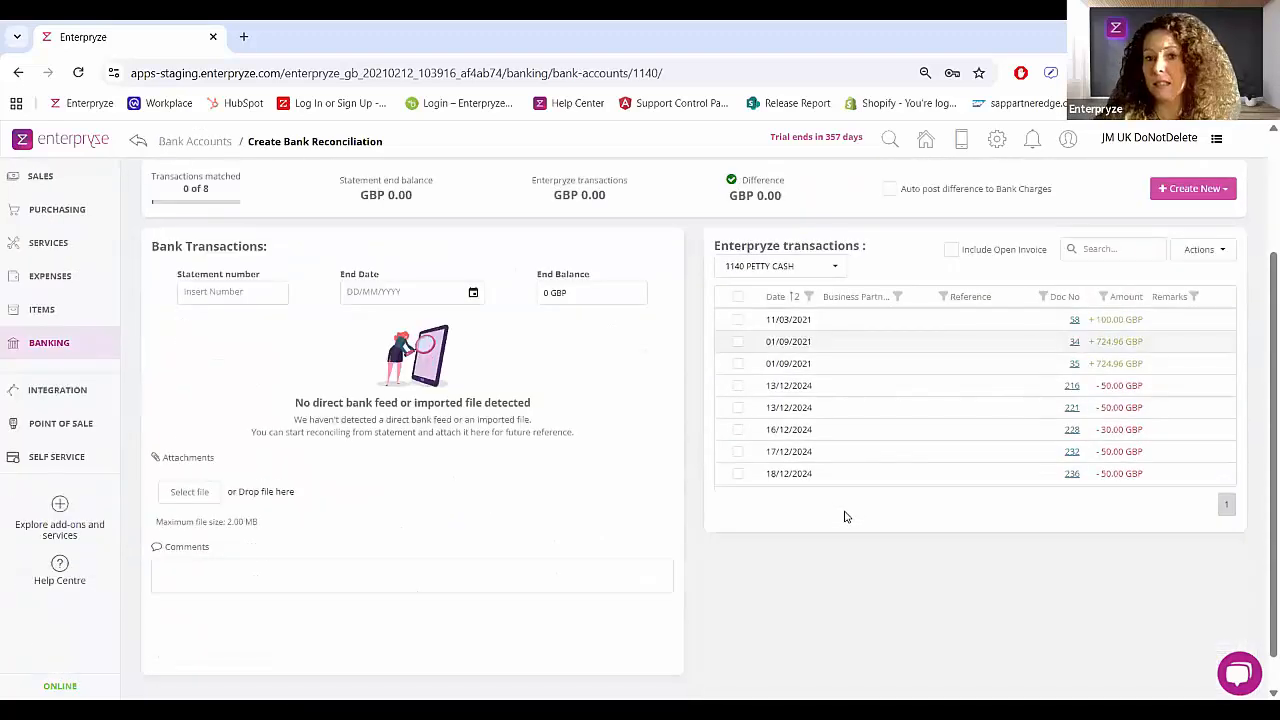
pyautogui.scroll(2, 845, 517)
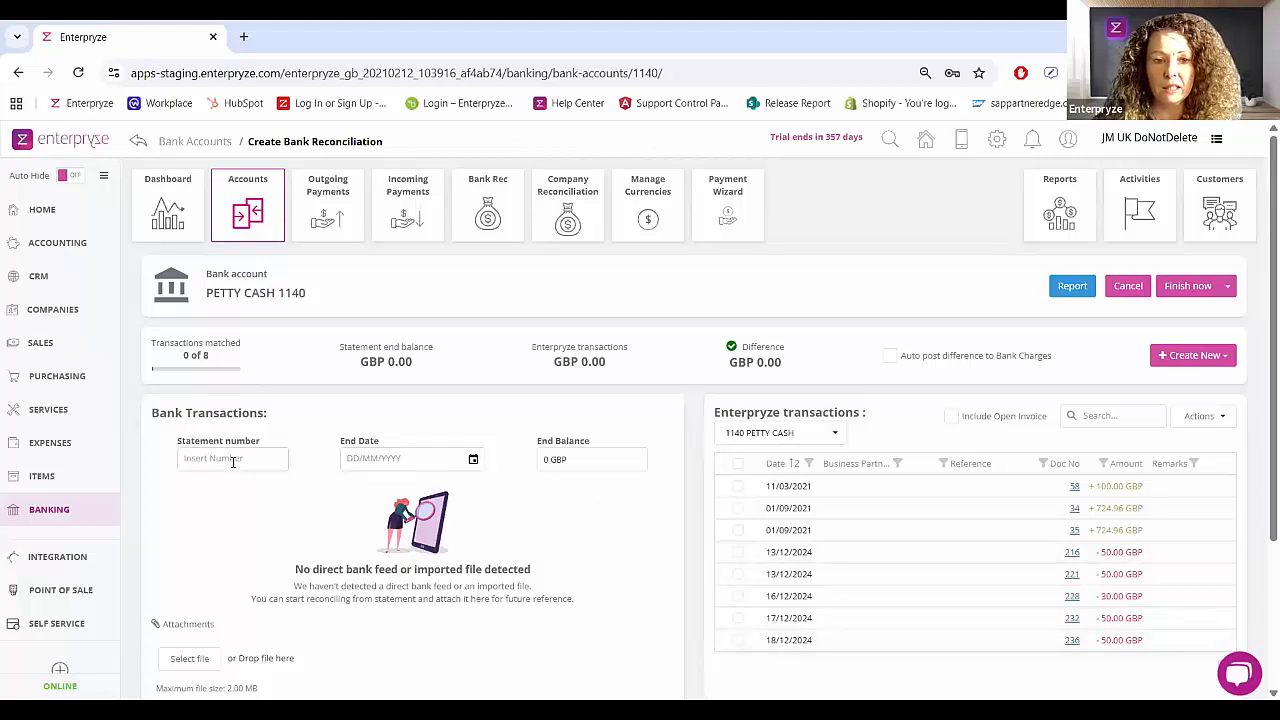
pyautogui.click(233, 460)
pyautogui.click(458, 458)
pyautogui.click(580, 460)
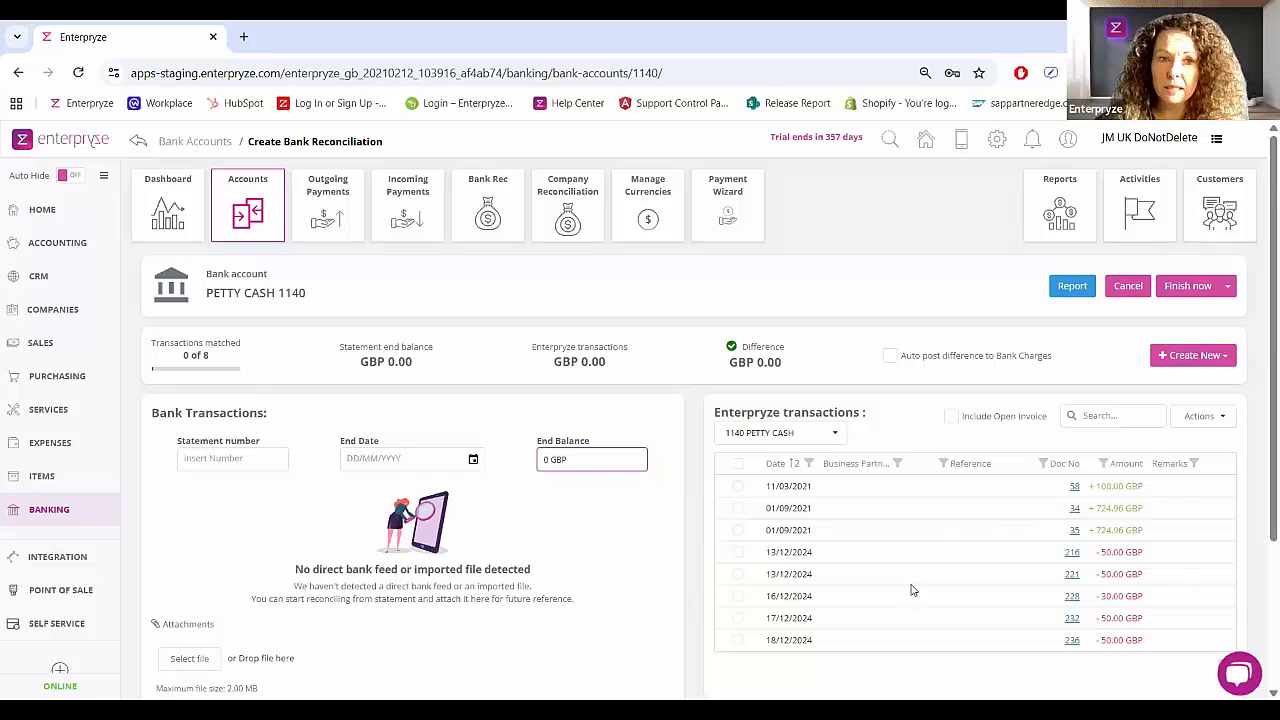
# - Load help.enterpryze.com in a new browser tab and open another empty tab
pyautogui.click(235, 46)
pyautogui.write('help')
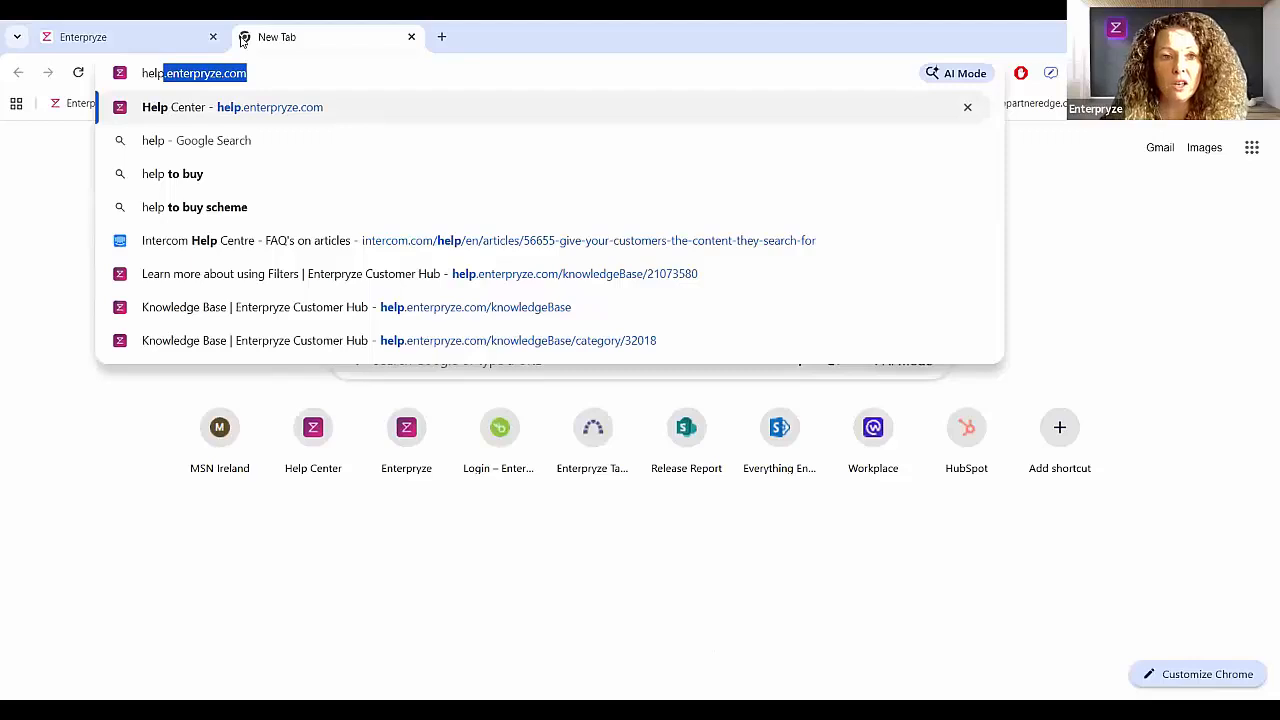
pyautogui.press('Return')
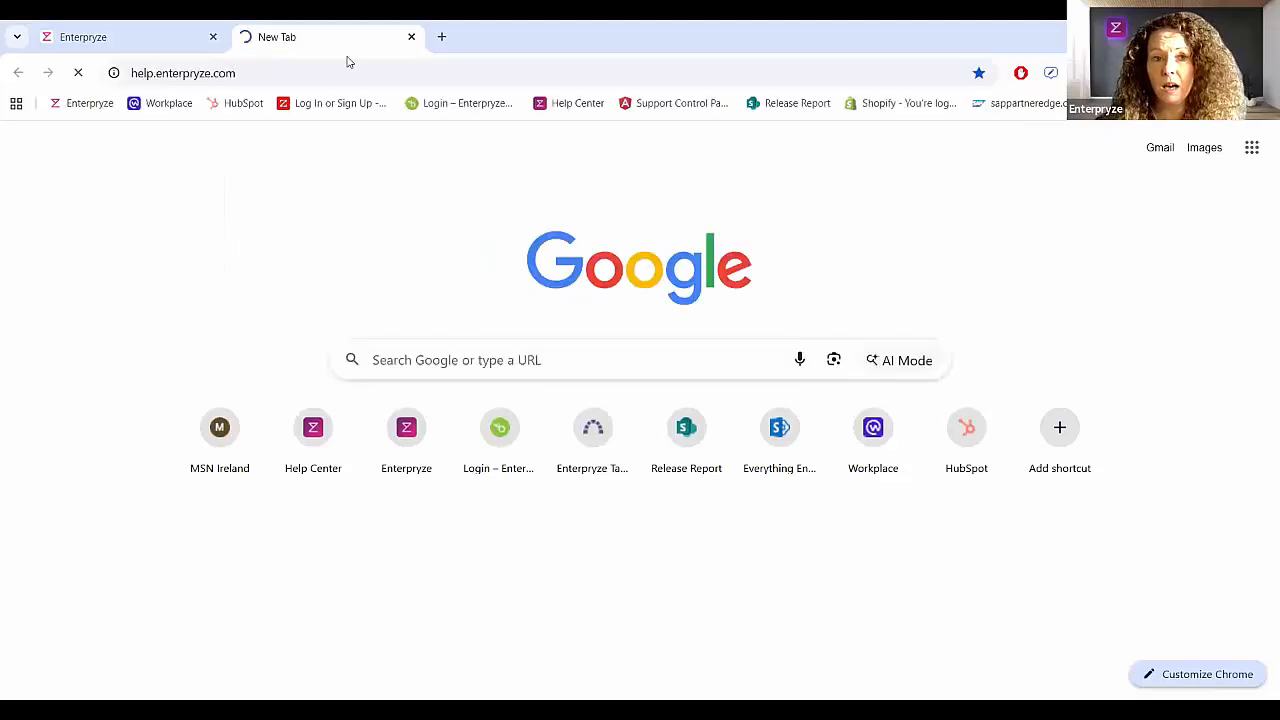
pyautogui.click(439, 37)
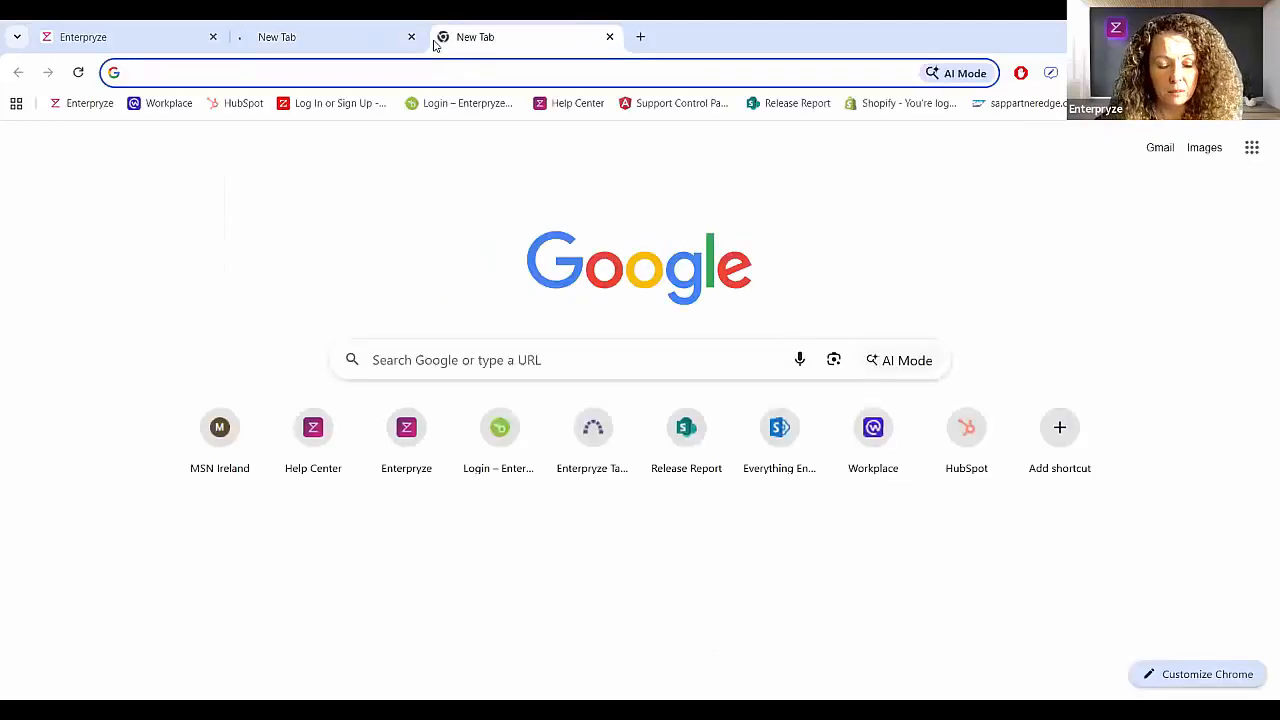
pyautogui.write('road')
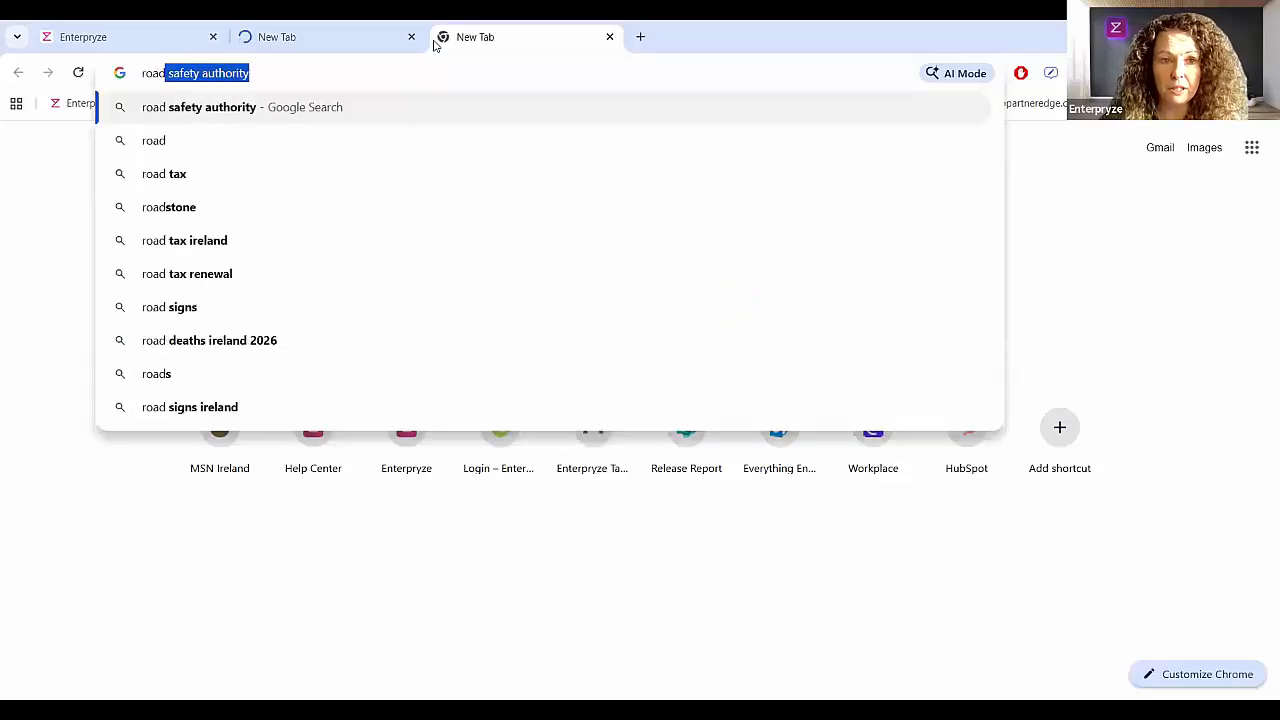
pyautogui.press('BackSpace')
pyautogui.press('BackSpace')
pyautogui.press('BackSpace')
pyautogui.press('BackSpace')
pyautogui.press('BackSpace')
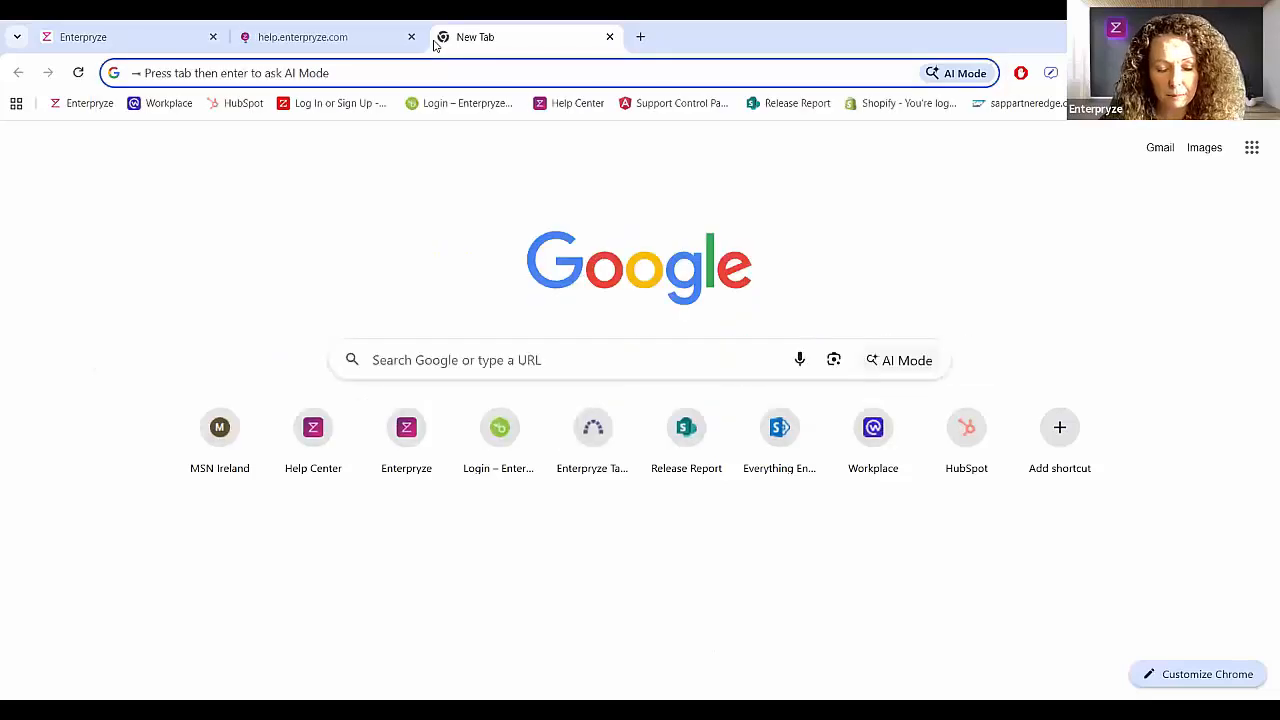
# - Load enterpryze.com in the empty tab, checking the help centre tab while the site opens
pyautogui.write('enter')
pyautogui.press('Return')
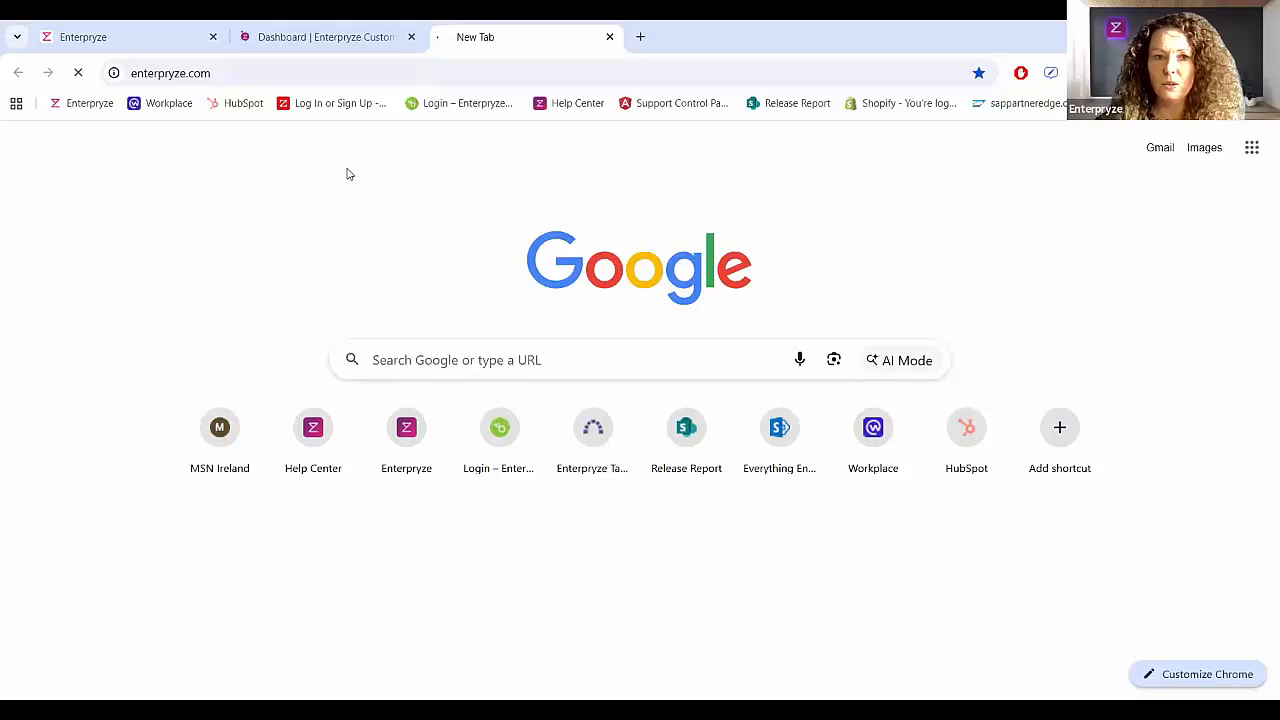
pyautogui.click(320, 43)
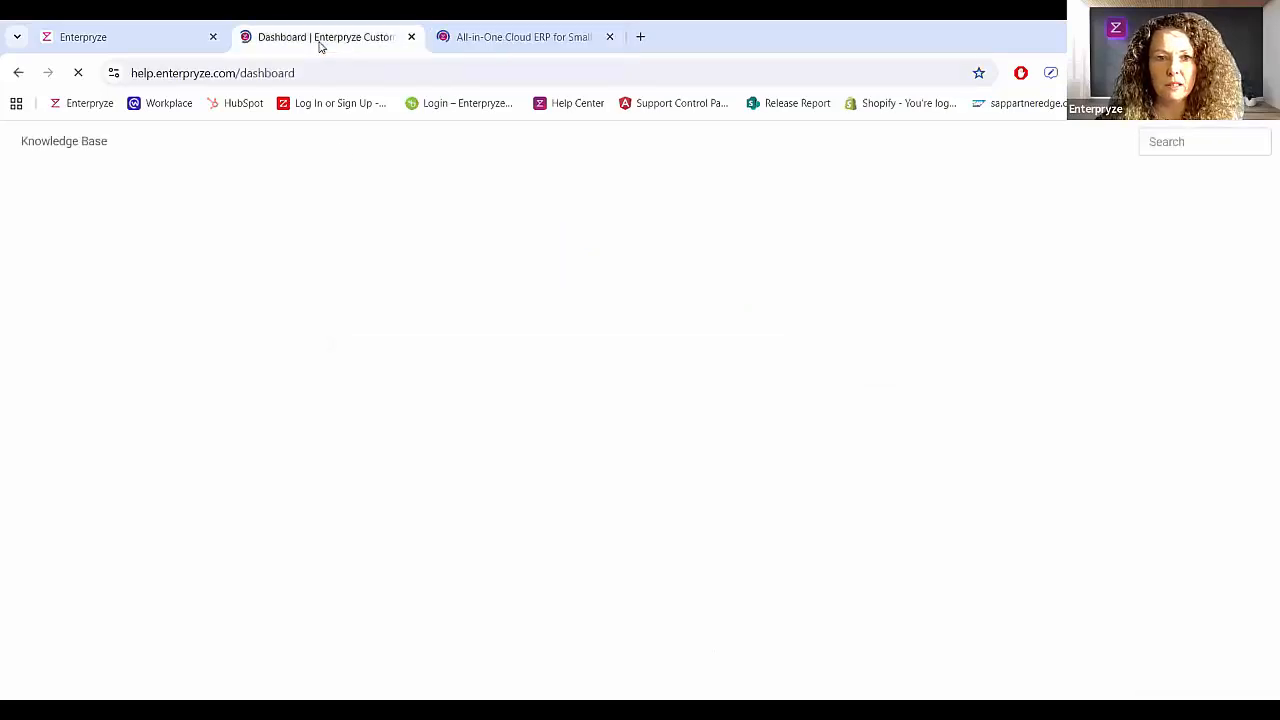
pyautogui.click(460, 37)
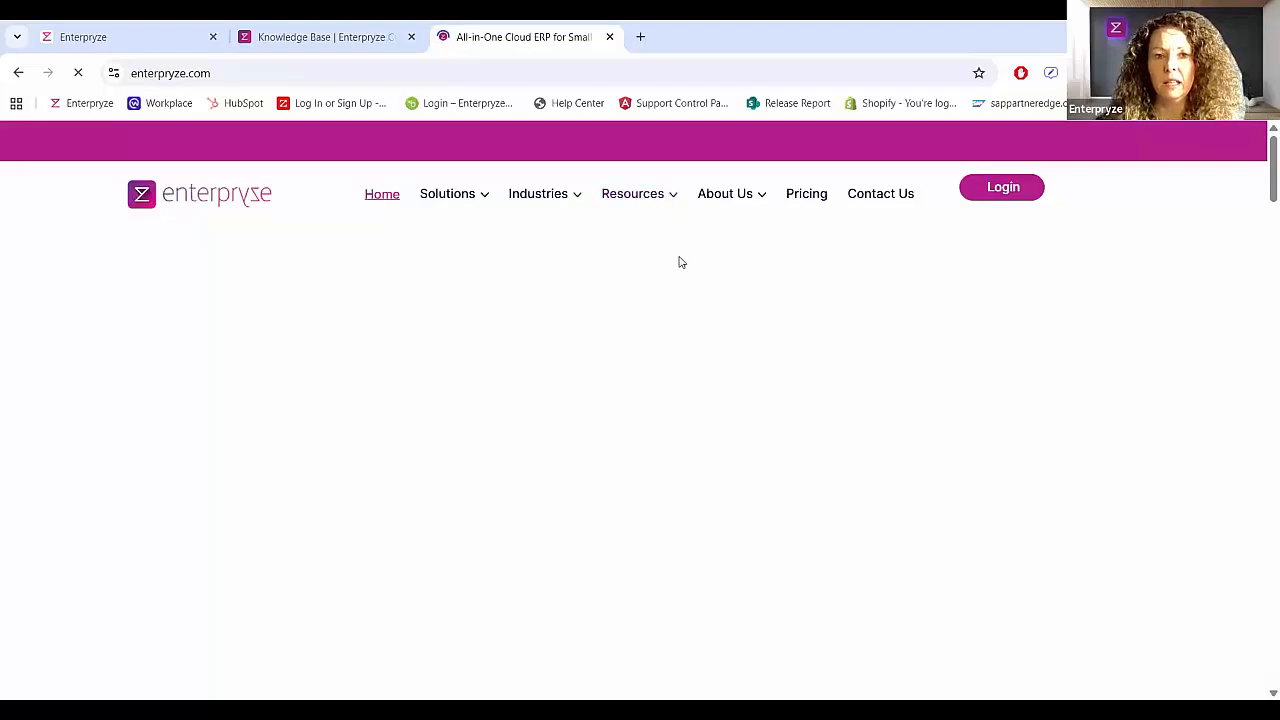
# - Open the Enterpryze Roadmap resource page and review the feature enhancements and the coming-soon features for each module
pyautogui.moveTo(670, 199)
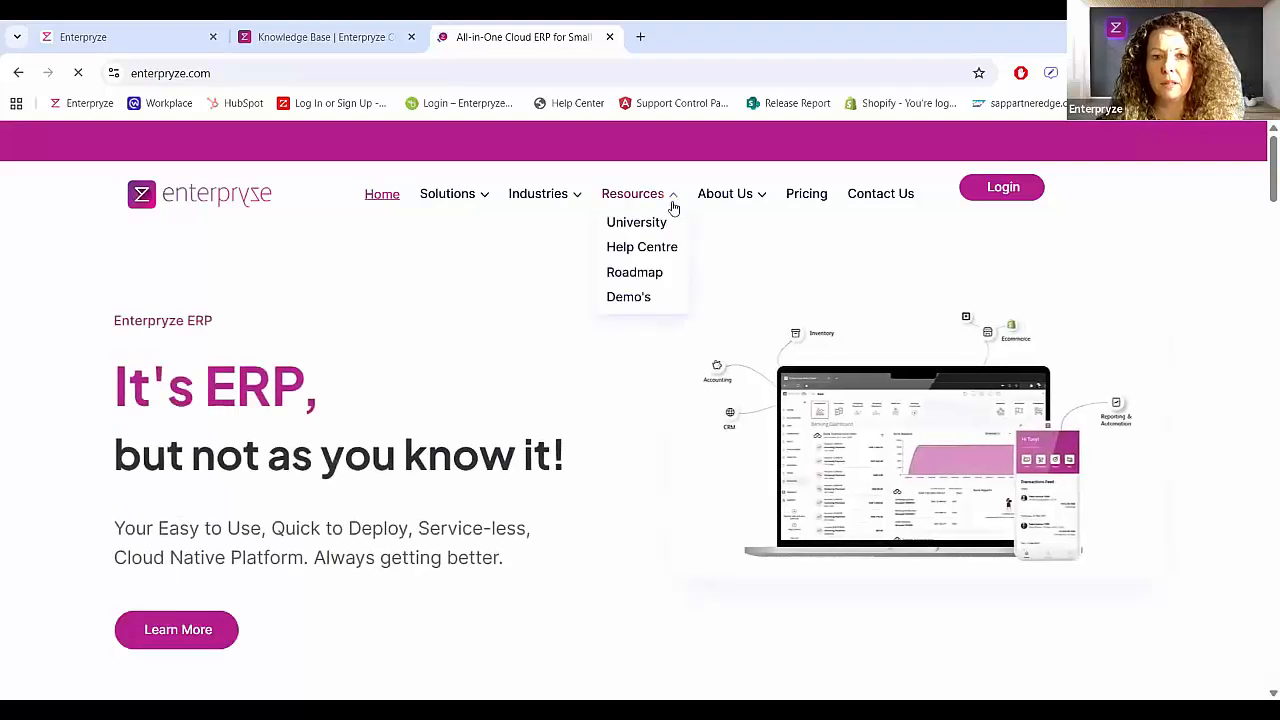
pyautogui.click(640, 275)
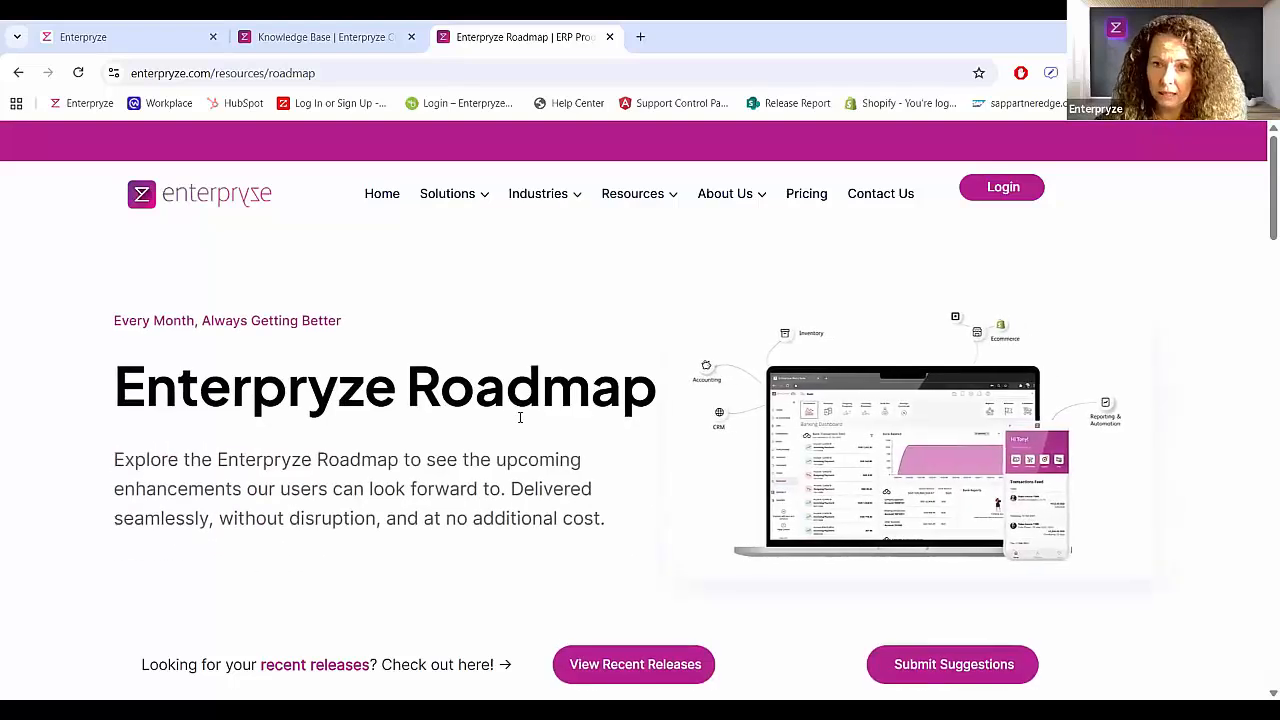
pyautogui.scroll(-1, 520, 418)
pyautogui.scroll(-3, 520, 420)
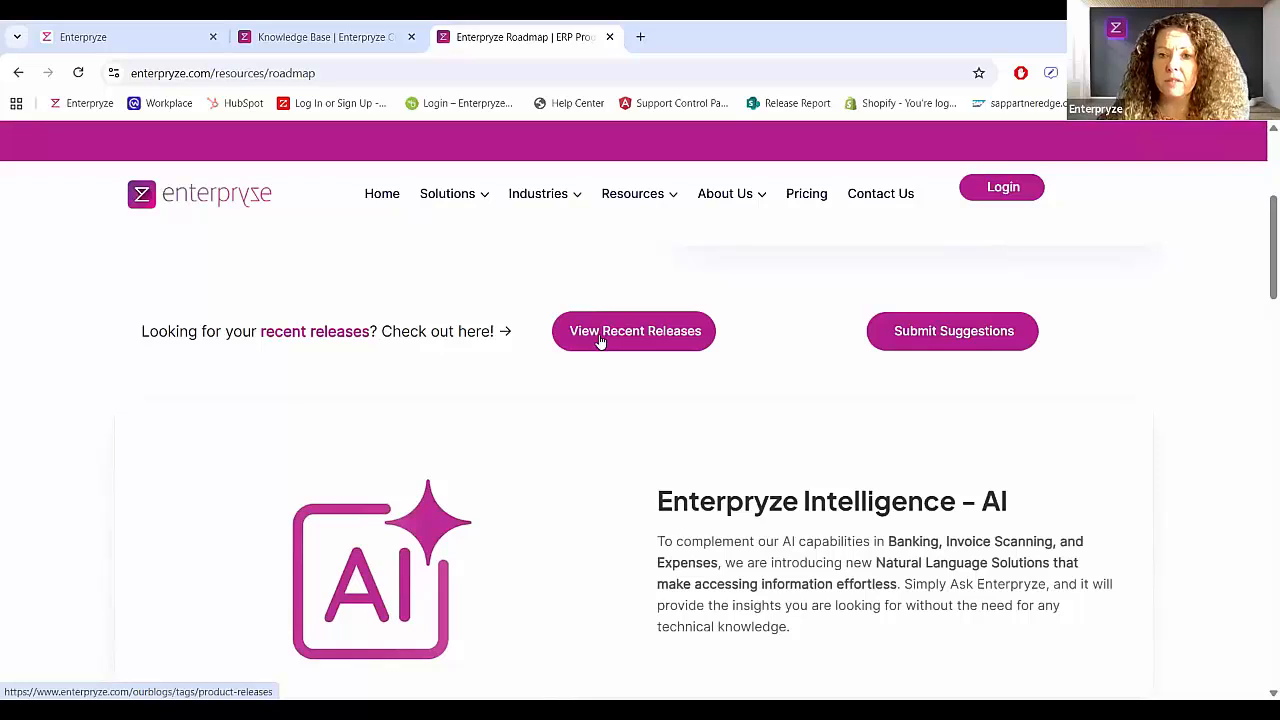
pyautogui.scroll(-2, 600, 341)
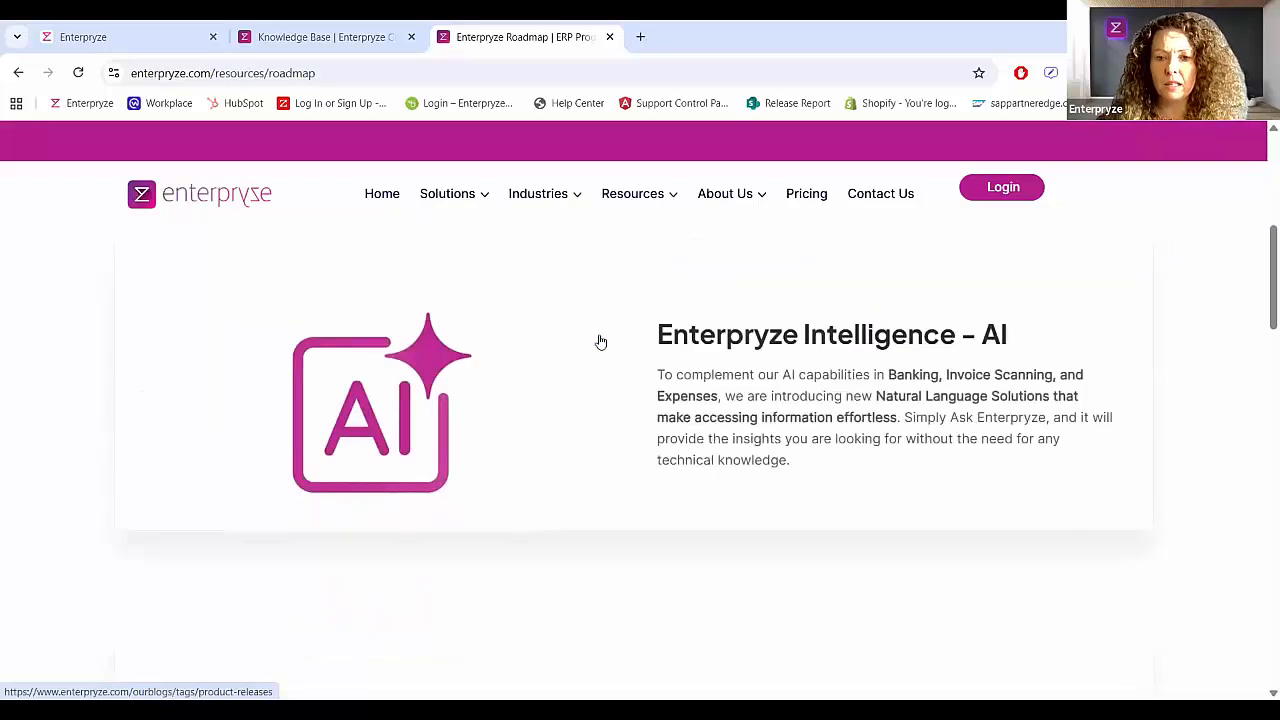
pyautogui.scroll(-2, 600, 341)
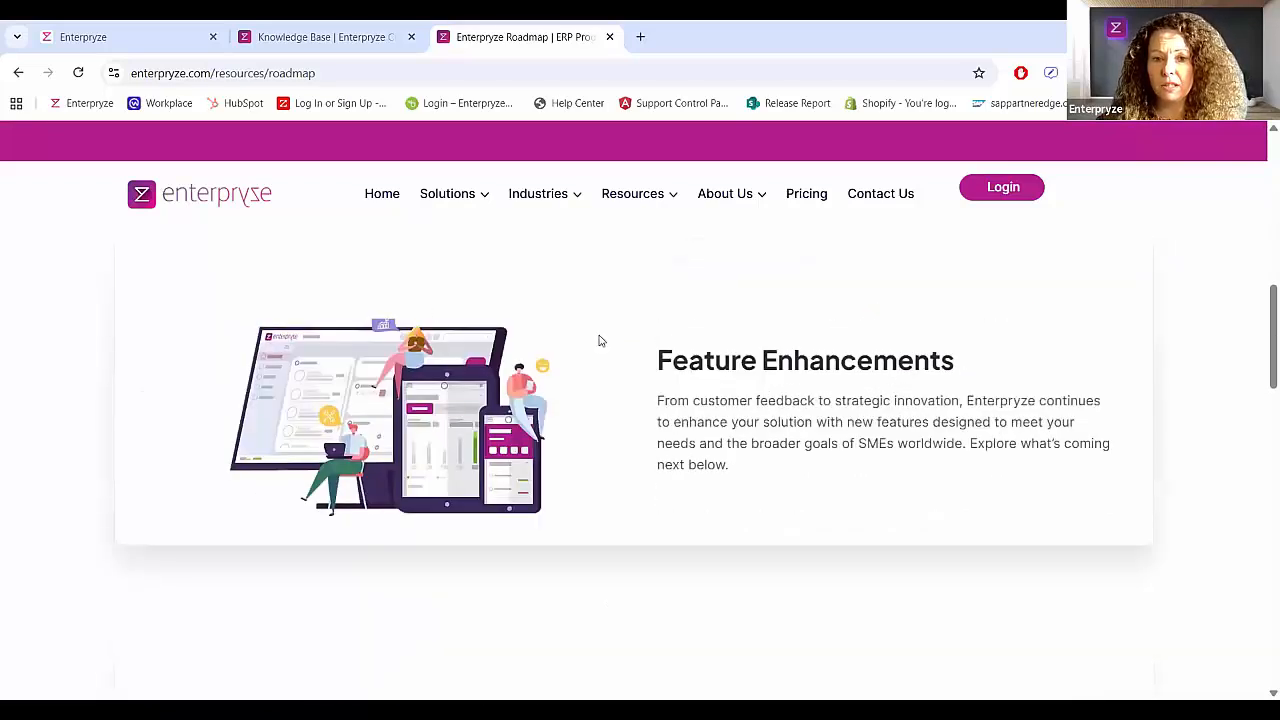
pyautogui.scroll(-3, 540, 407)
pyautogui.scroll(-3, 540, 407)
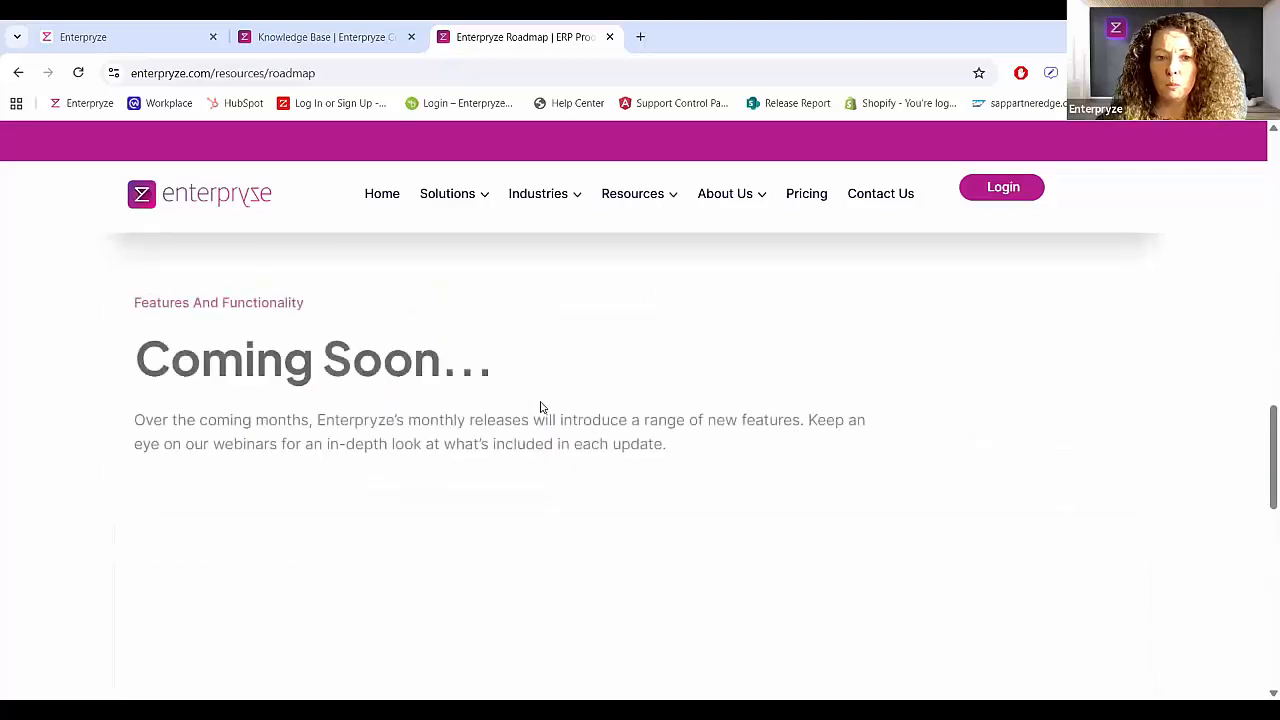
pyautogui.scroll(-2, 540, 407)
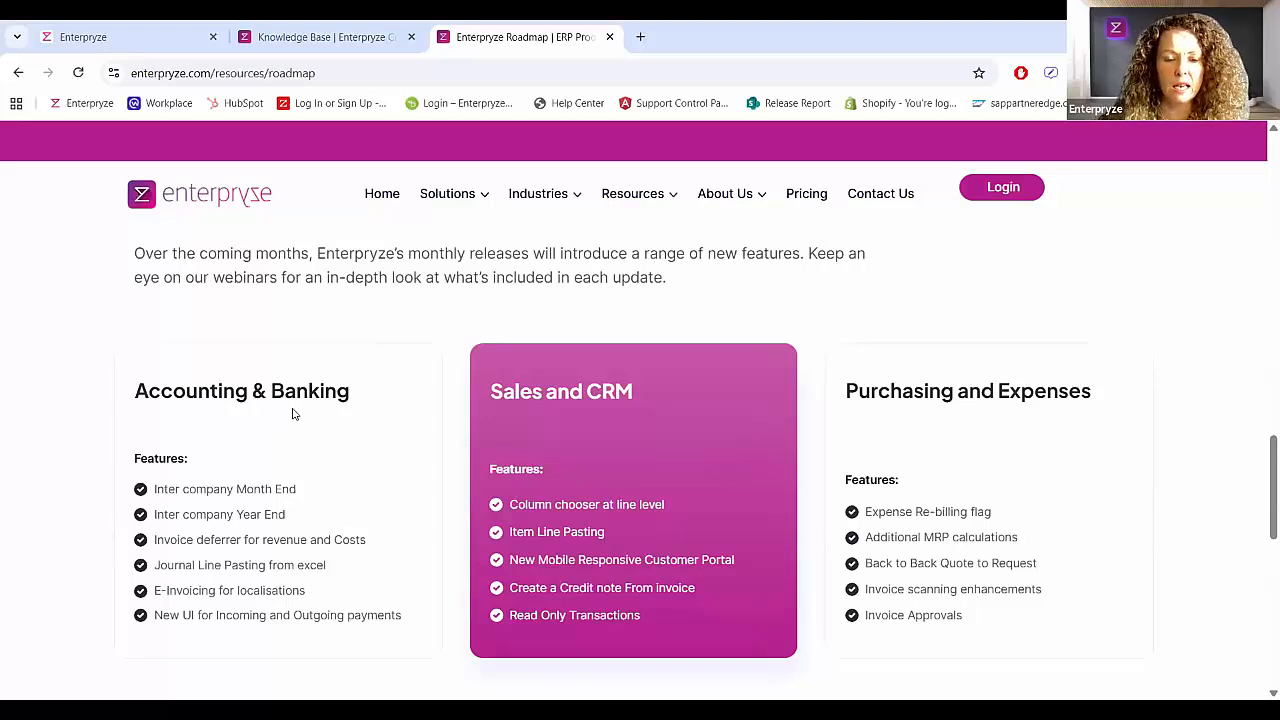
pyautogui.scroll(-1, 293, 413)
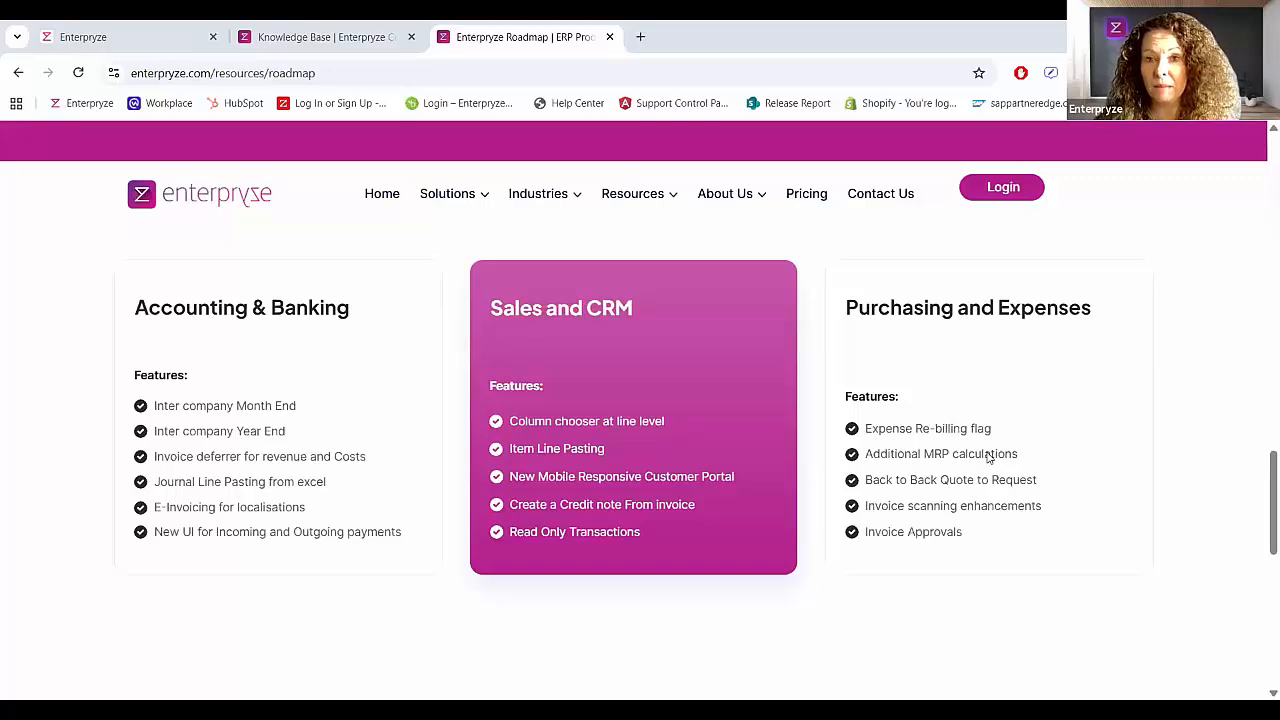
pyautogui.scroll(-2, 769, 609)
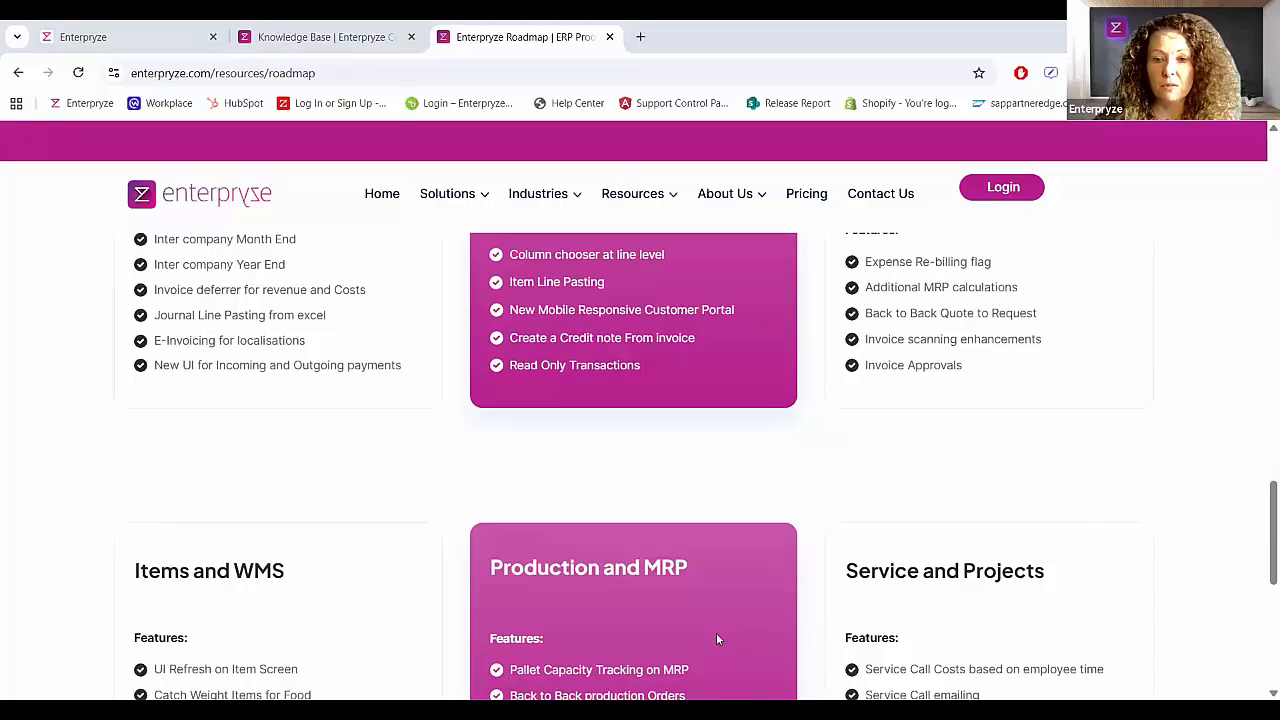
# - Switch to the Banking slide show in the presentation window and advance to the Next Module slide
pyautogui.hotkey('alt', 'Tab')
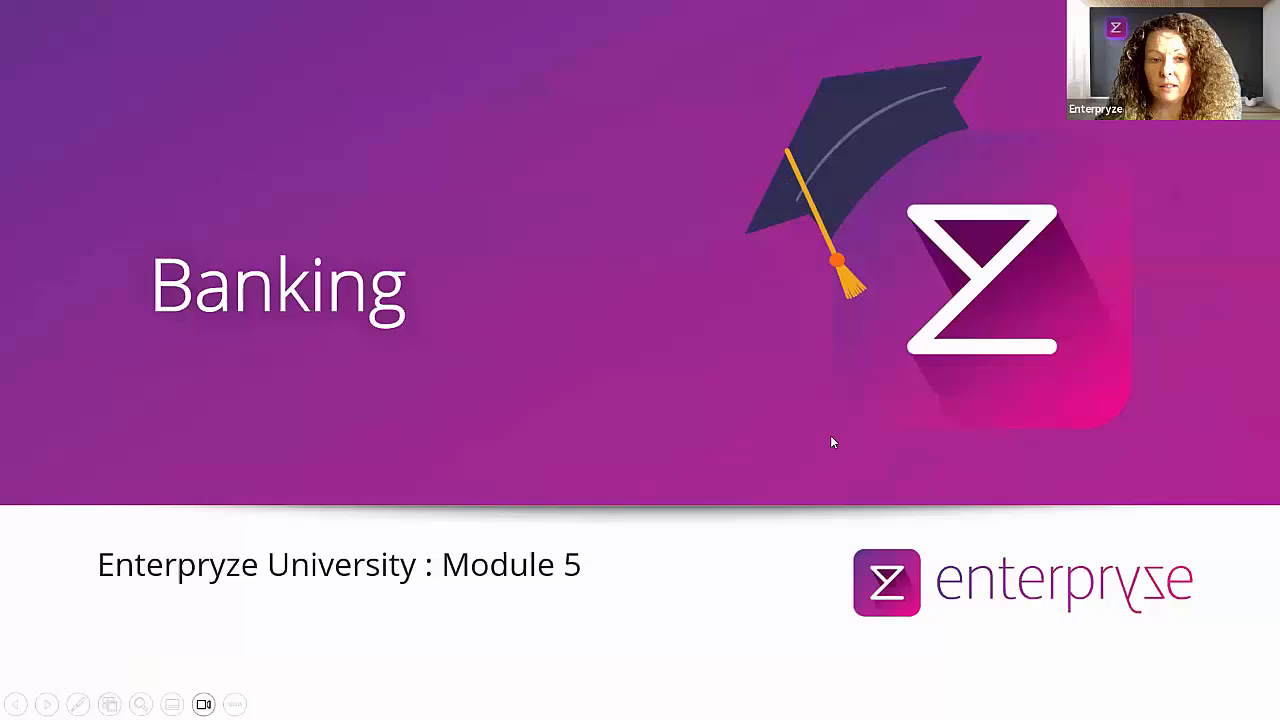
pyautogui.click(830, 435)
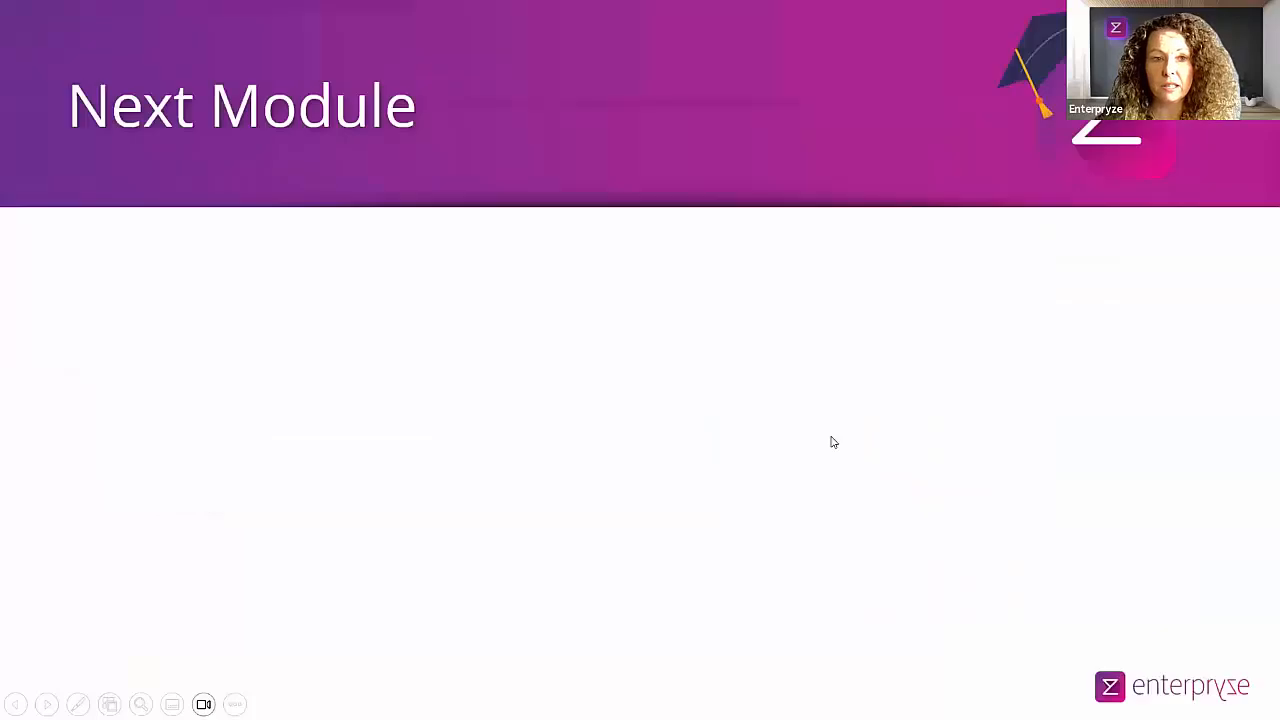